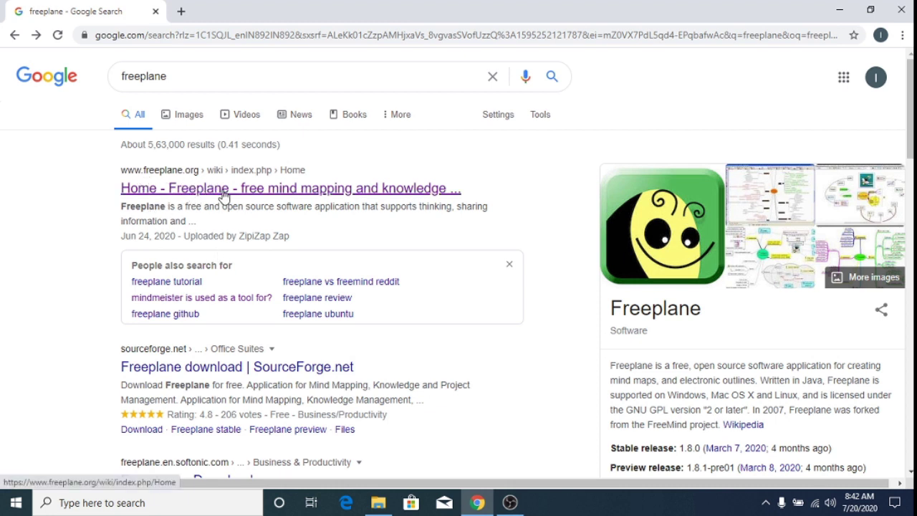
- Open the Freeplane home page from the search results and run Freeplane-Setup-1.8.5 from the USB drive with English as setup language
{"action": "left_click", "coordinate": [225, 193]}
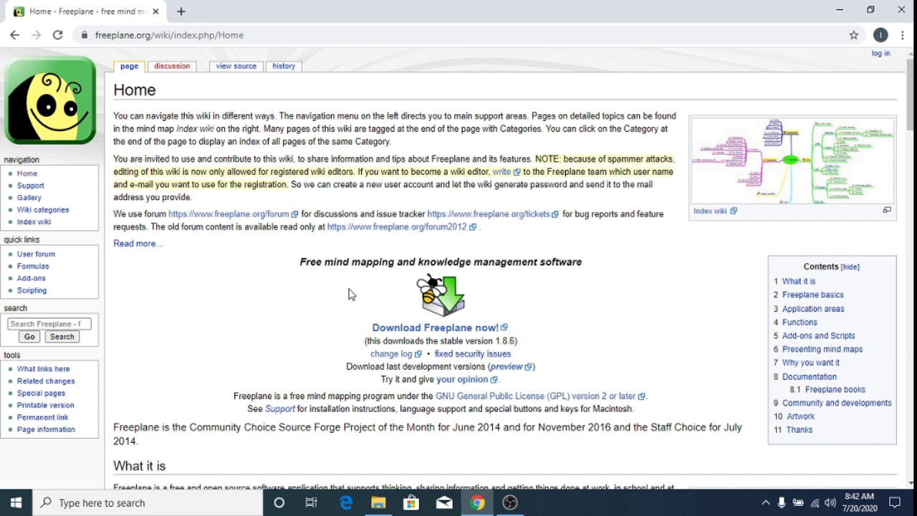
{"action": "left_click", "coordinate": [378, 503]}
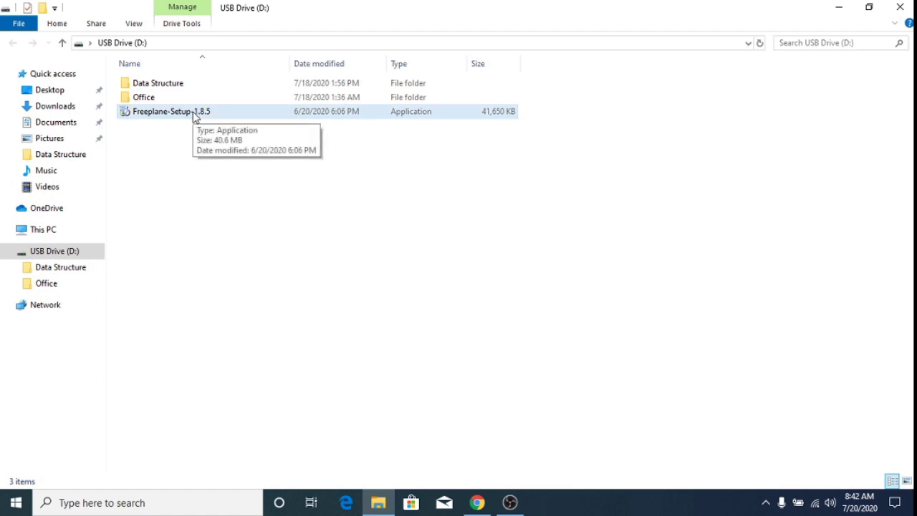
{"action": "double_click", "coordinate": [194, 117]}
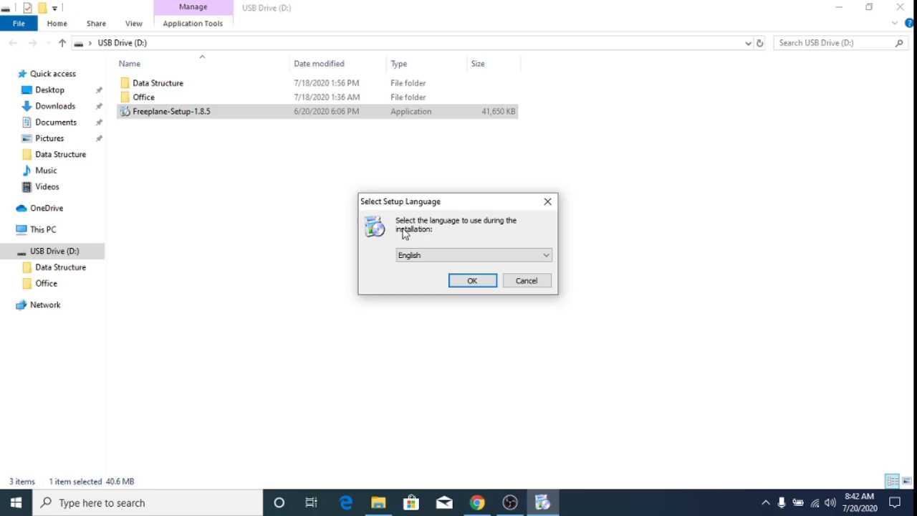
{"action": "left_click", "coordinate": [463, 280]}
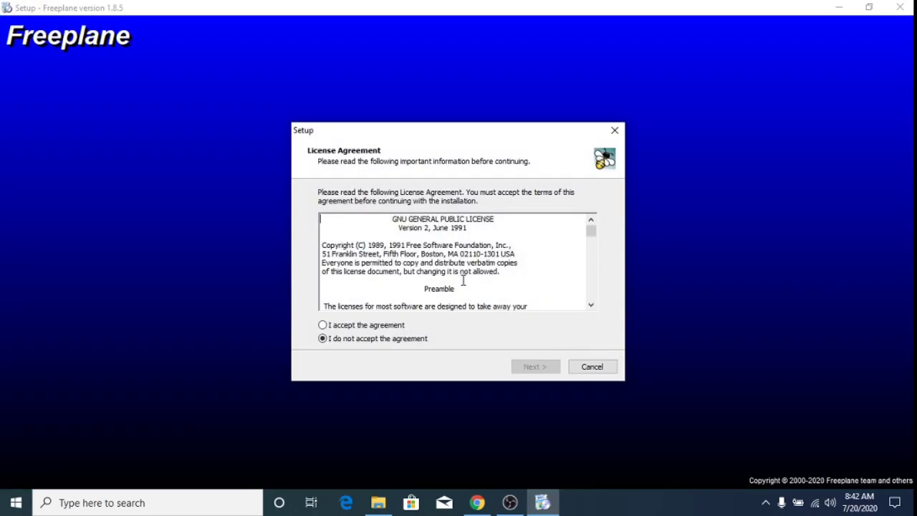
- Accept the license agreement and install Freeplane with the default folders, shortcuts and .mm file association, finishing with Launch Freeplane enabled
{"action": "left_click", "coordinate": [378, 325]}
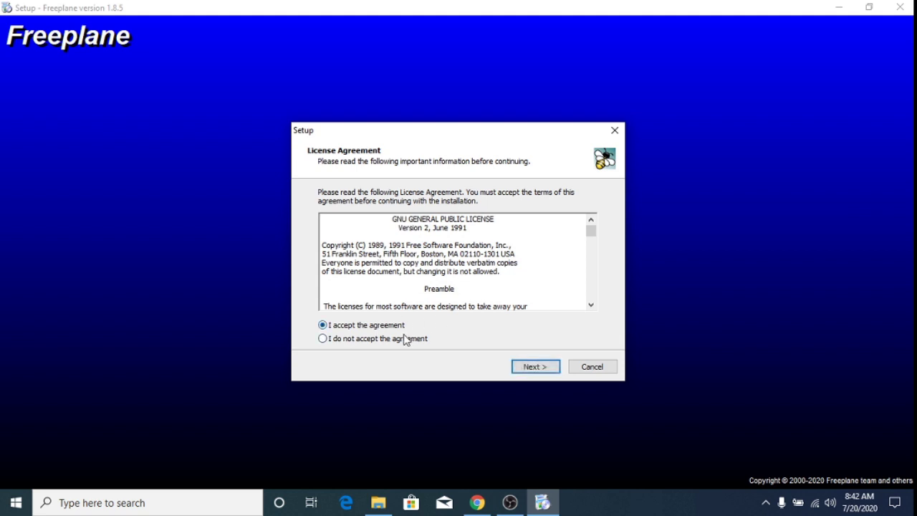
{"action": "left_click", "coordinate": [539, 369]}
{"action": "left_click", "coordinate": [539, 369]}
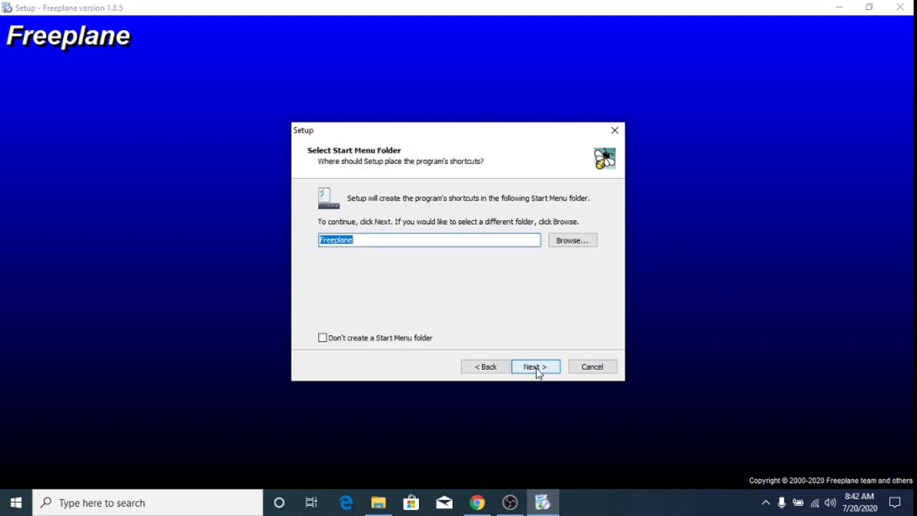
{"action": "left_click", "coordinate": [538, 369]}
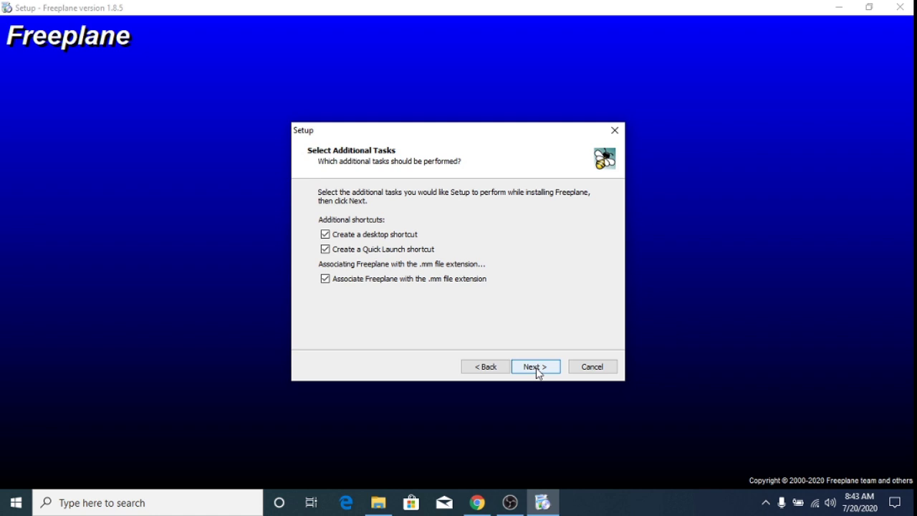
{"action": "left_click", "coordinate": [538, 368]}
{"action": "left_click", "coordinate": [539, 369]}
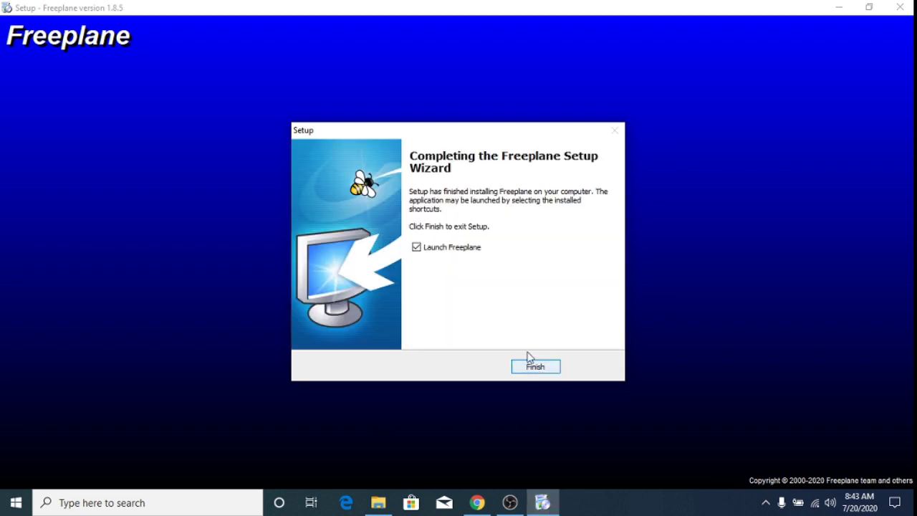
{"action": "left_click", "coordinate": [537, 367]}
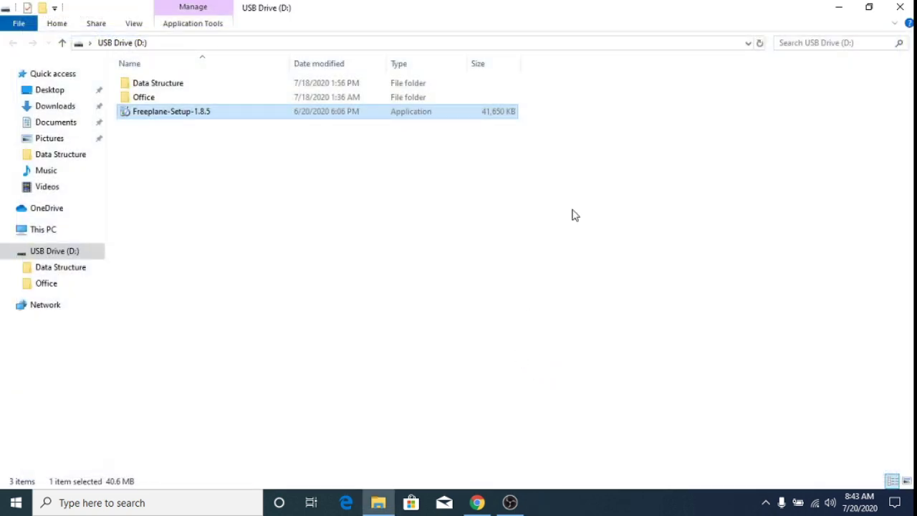
- Clear the open windows from the desktop and launch Freeplane from its desktop shortcut
{"action": "left_click", "coordinate": [852, 6]}
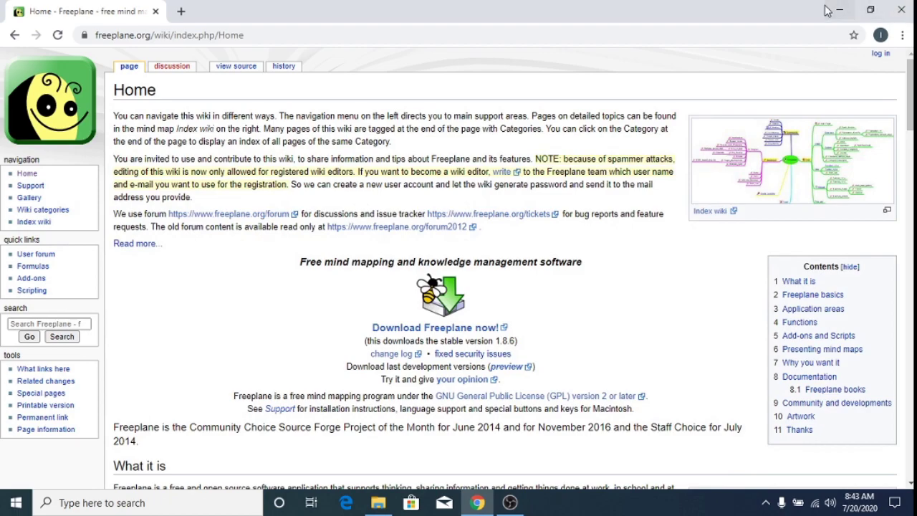
{"action": "key", "text": "super+d"}
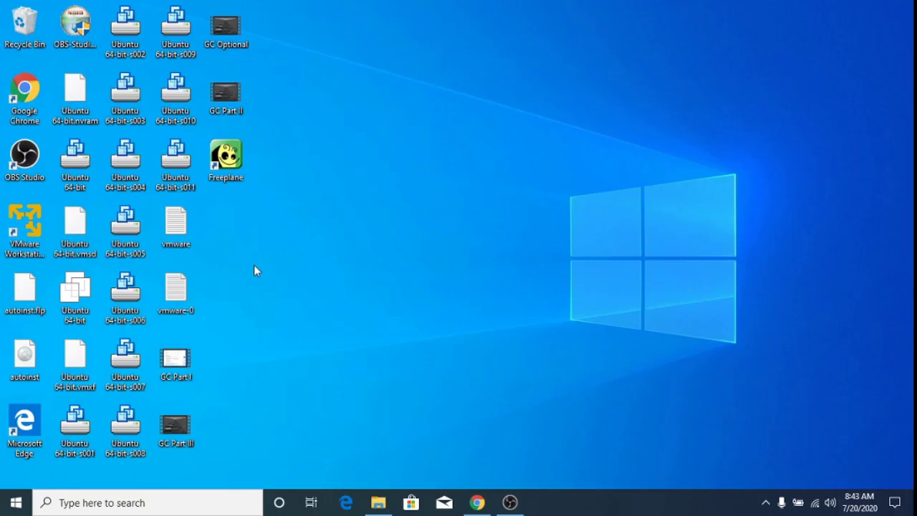
{"action": "double_click", "coordinate": [222, 161]}
- Search Windows for java to check for a Java installation, and close the search
{"action": "left_click", "coordinate": [141, 502]}
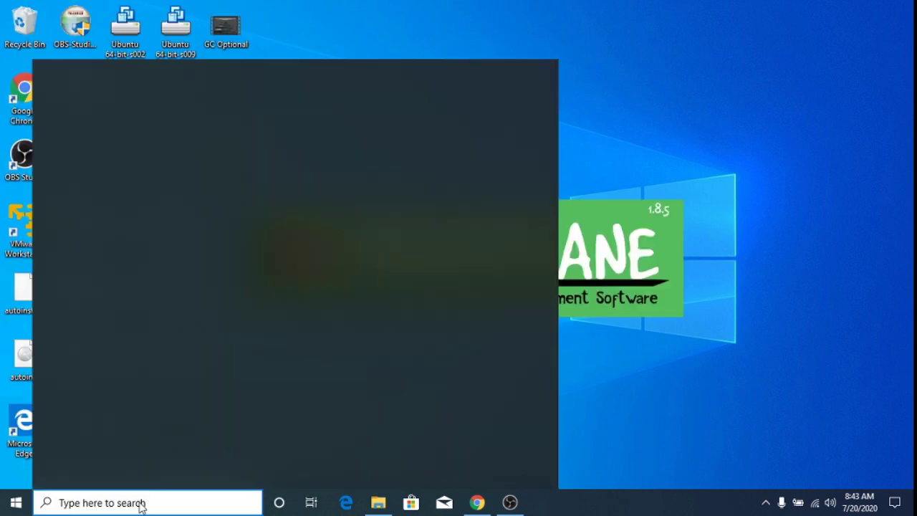
{"action": "type", "text": "java"}
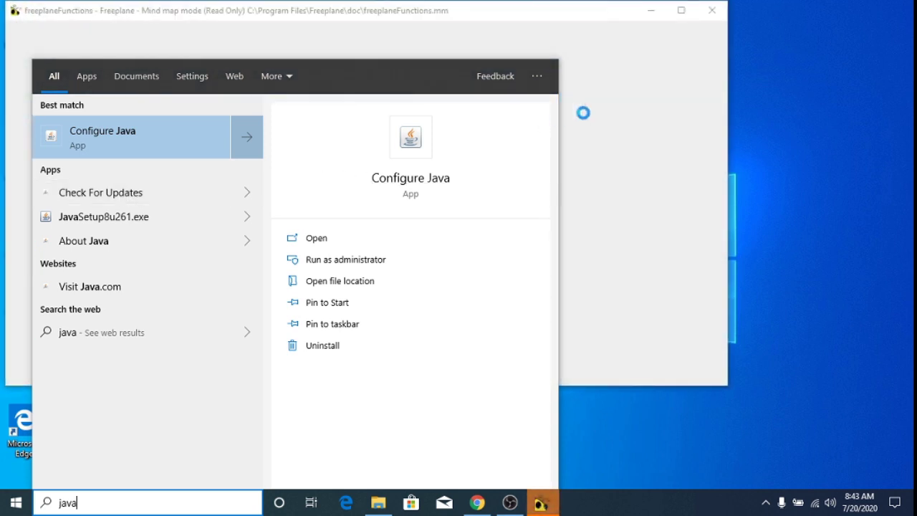
{"action": "left_click", "coordinate": [795, 369]}
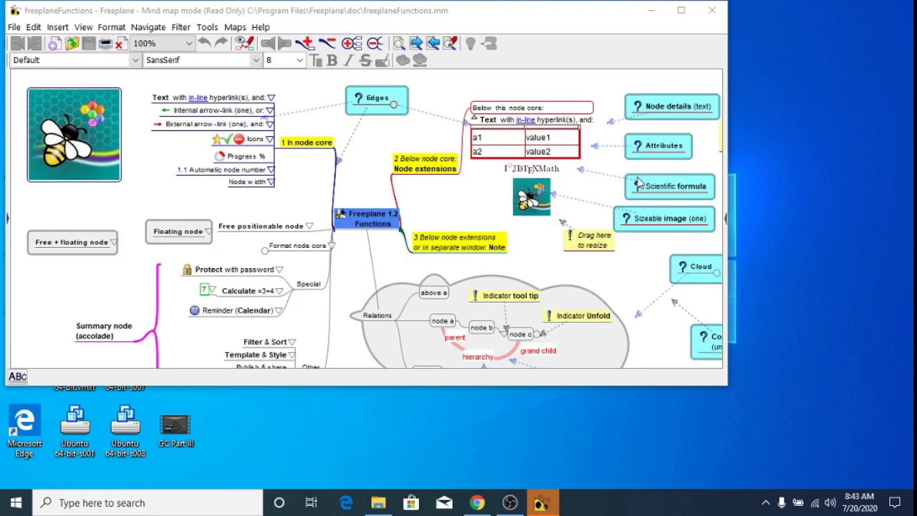
- Maximize the Freeplane window and examine the Below this node core and Label nodes in the freeplaneFunctions map
{"action": "left_click", "coordinate": [680, 10]}
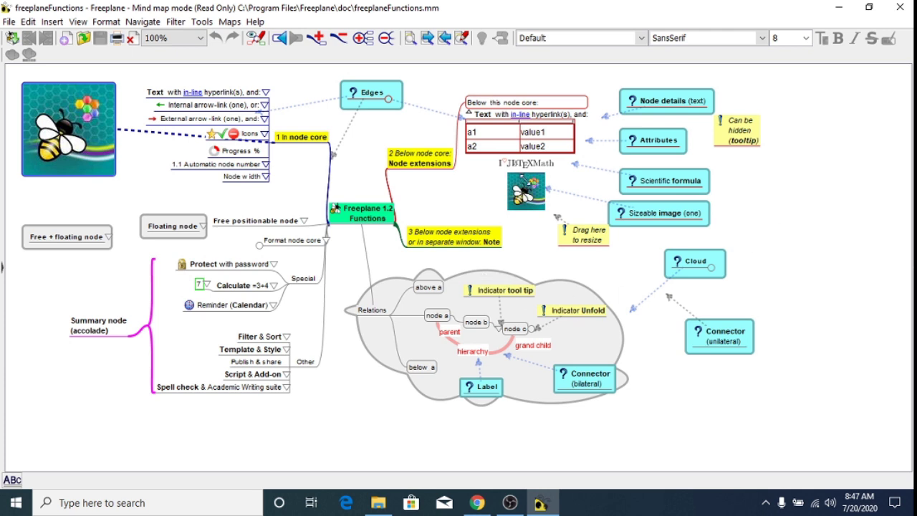
{"action": "left_click", "coordinate": [576, 100]}
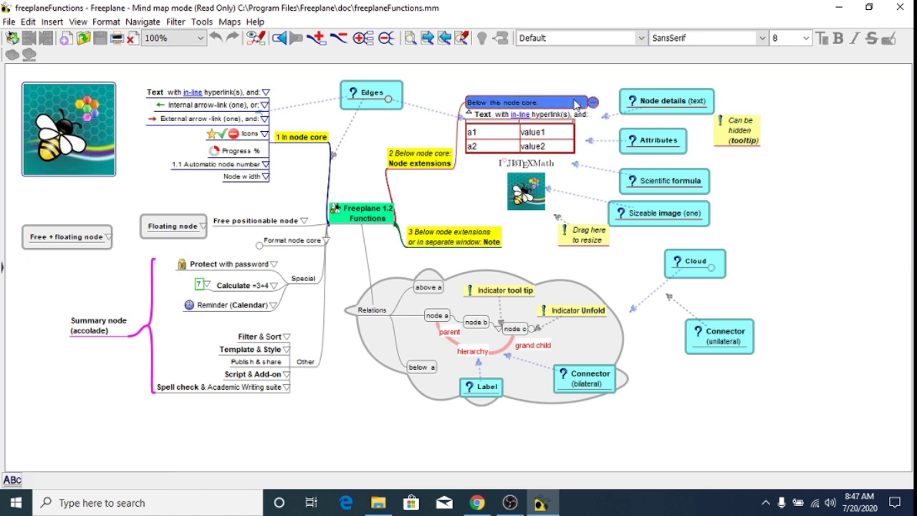
{"action": "left_click", "coordinate": [480, 387]}
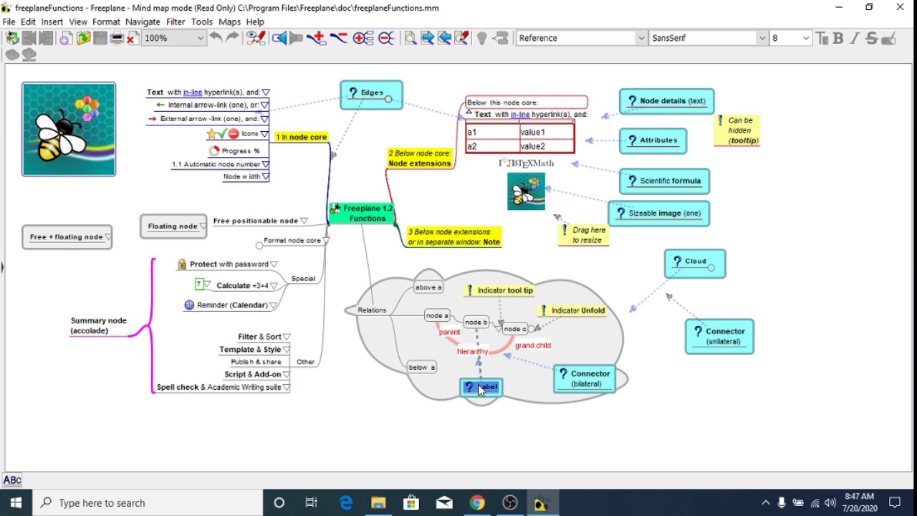
{"action": "mouse_move", "coordinate": [480, 390]}
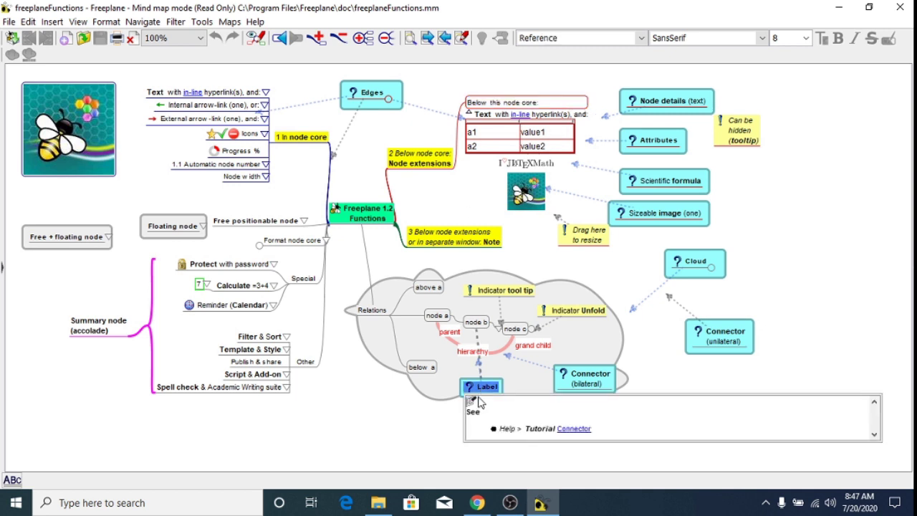
- Create a new map from the standard-1.6.mm template and name its central node Event
{"action": "left_click", "coordinate": [11, 21]}
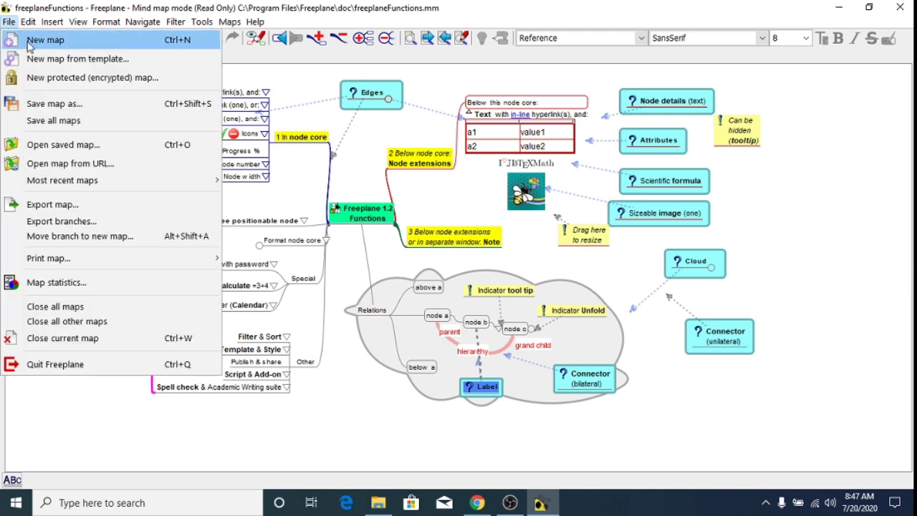
{"action": "left_click", "coordinate": [29, 44]}
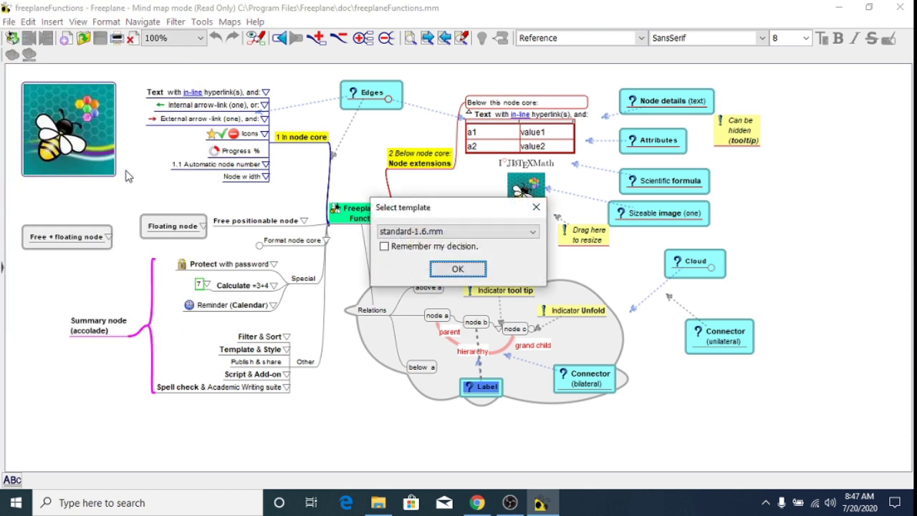
{"action": "left_click", "coordinate": [440, 276]}
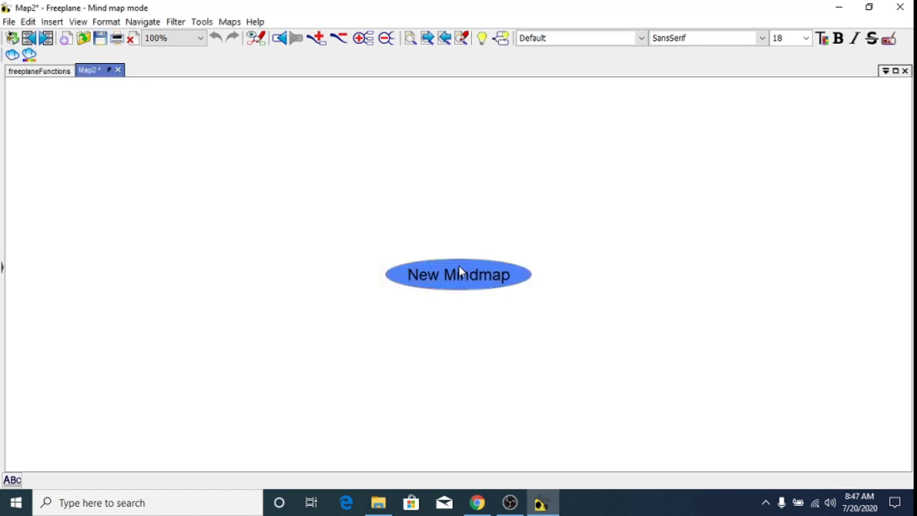
{"action": "type", "text": "Event"}
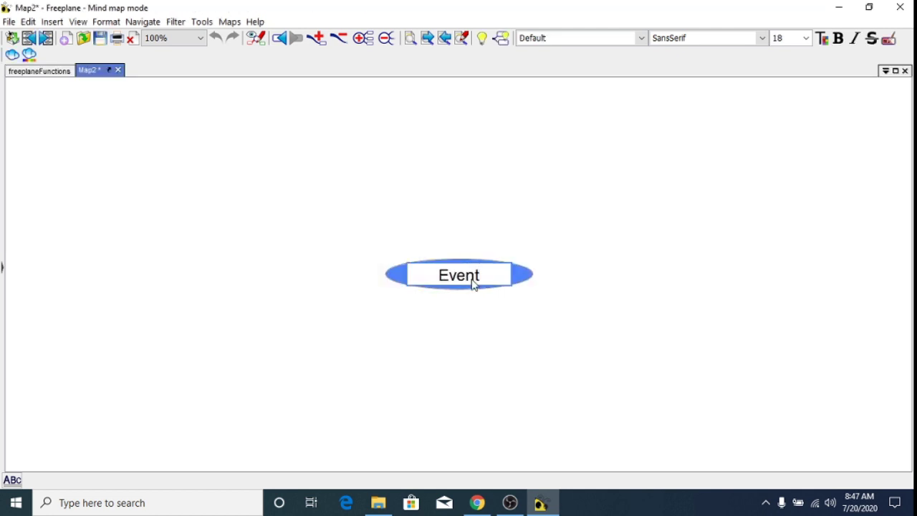
{"action": "key", "text": "Return"}
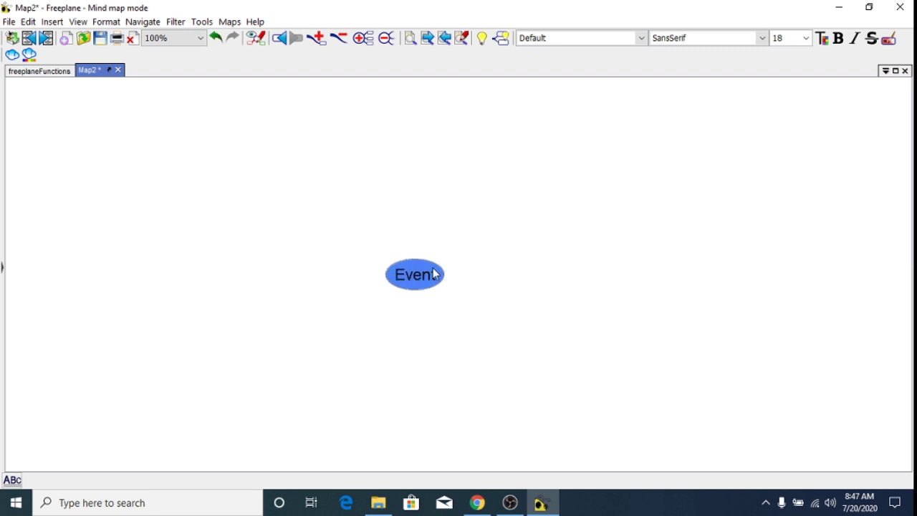
- Add a Workshop child node to Event and an Overview child node under Workshop
{"action": "left_click", "coordinate": [482, 39]}
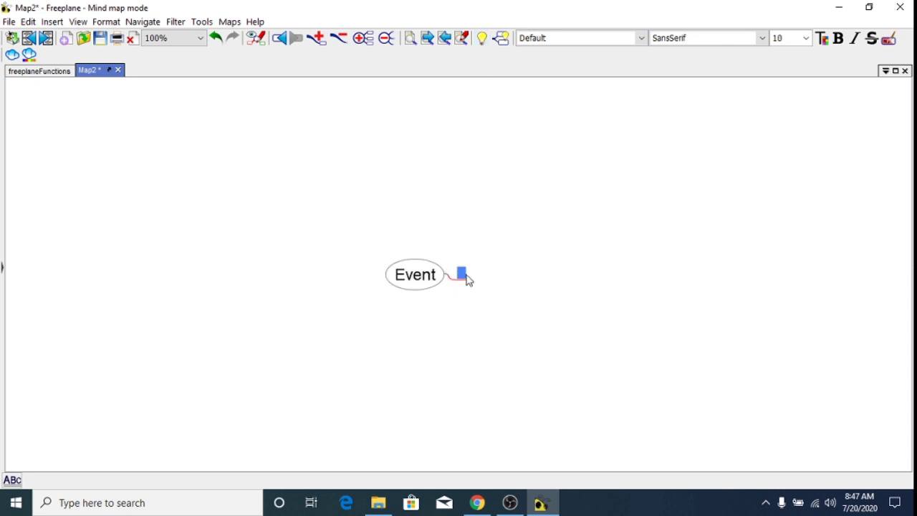
{"action": "type", "text": "Workshop"}
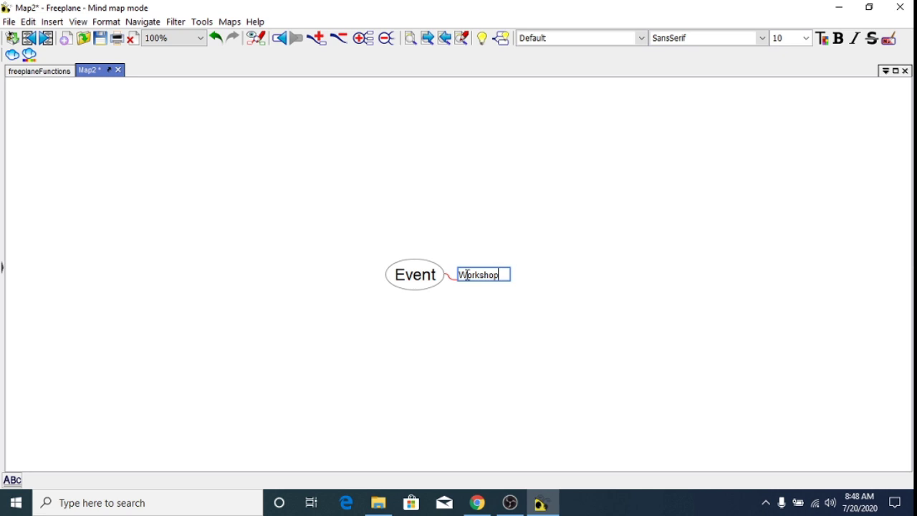
{"action": "key", "text": "Return"}
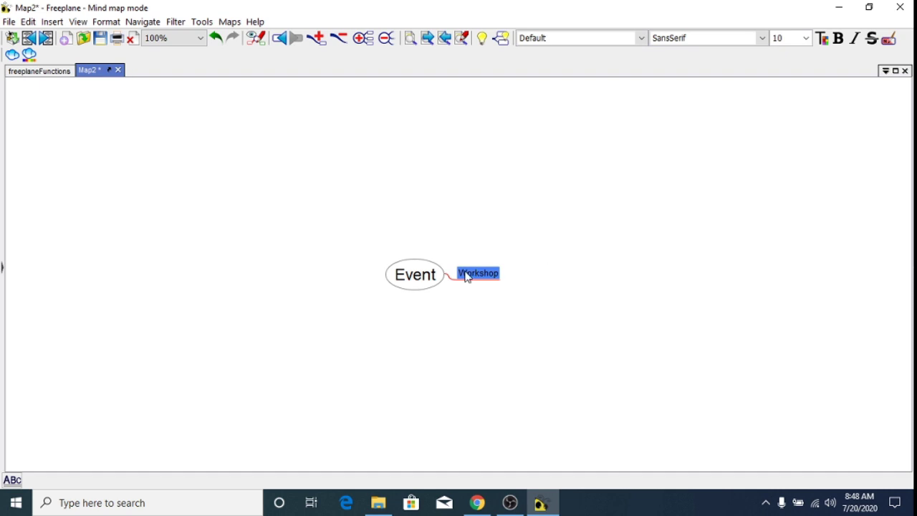
{"action": "left_click", "coordinate": [482, 39]}
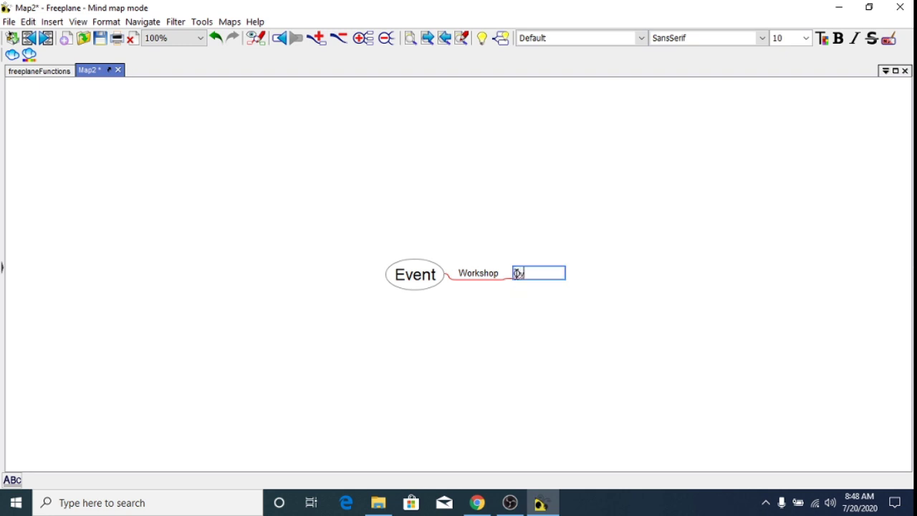
{"action": "type", "text": "erview"}
{"action": "key", "text": "Return"}
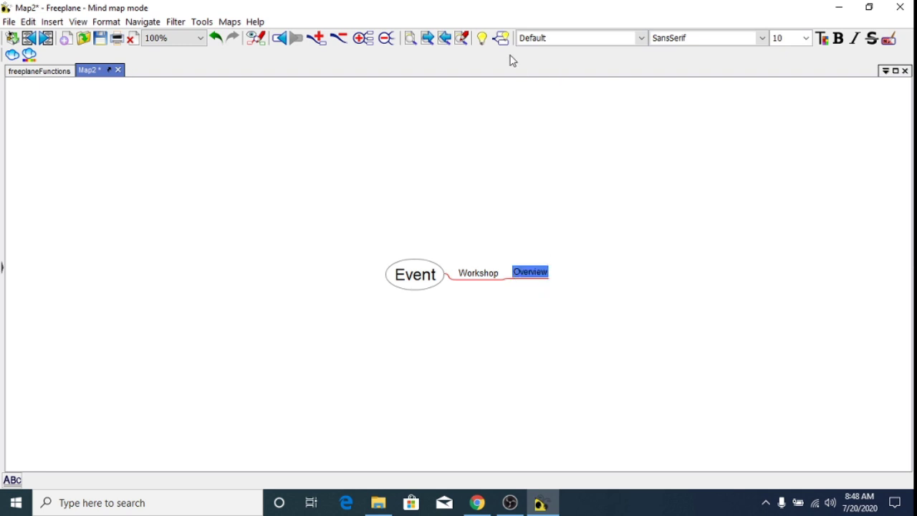
- Add the sibling nodes Objectives and Guest below Overview in the Workshop branch
{"action": "left_click", "coordinate": [500, 38]}
{"action": "type", "text": "Objectives"}
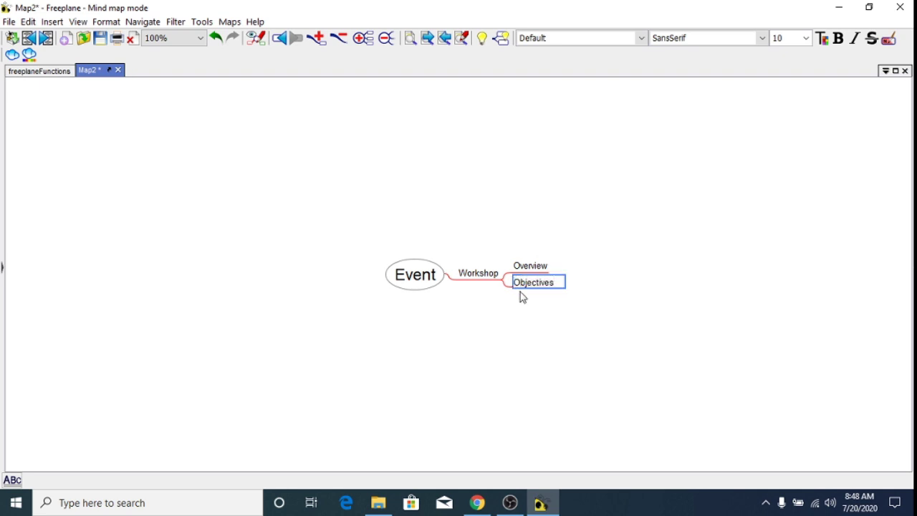
{"action": "key", "text": "Return"}
{"action": "key", "text": "Return"}
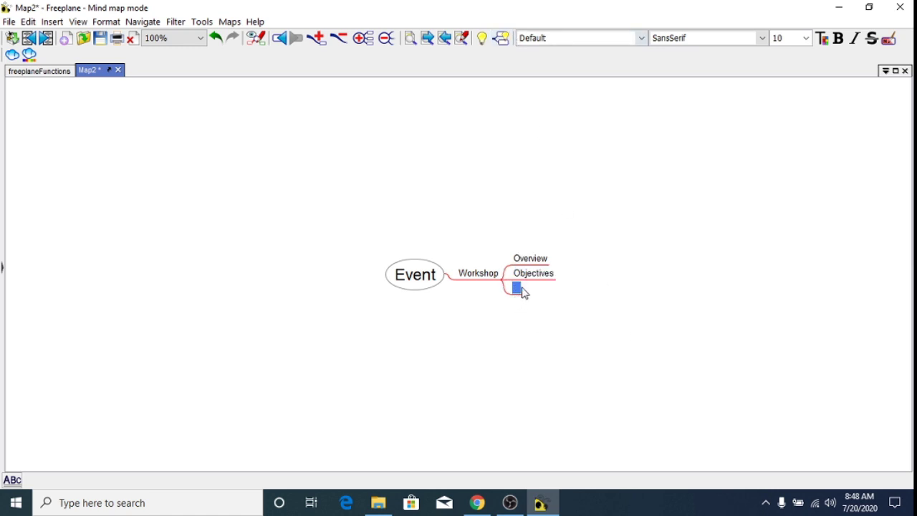
{"action": "type", "text": "Guest"}
{"action": "key", "text": "Return"}
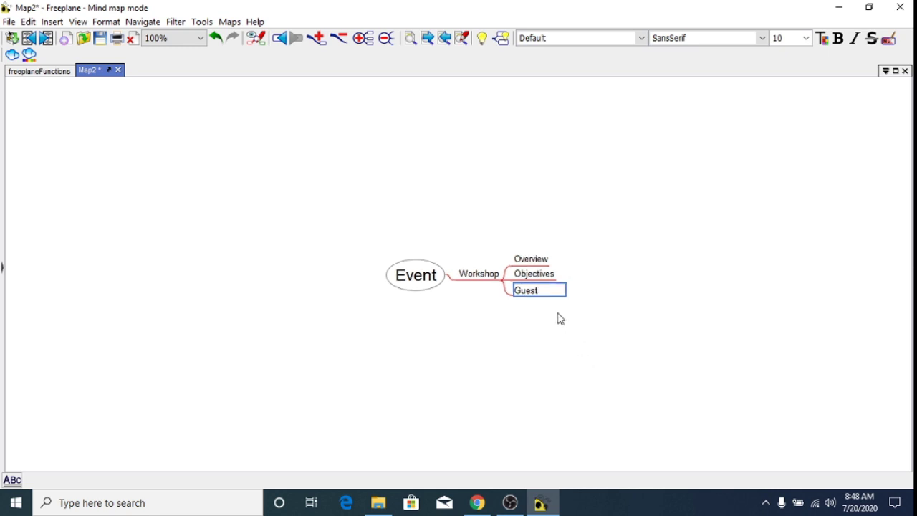
- Add a sibling node named Agenda below Guest in the Workshop branch
{"action": "key", "text": "Return"}
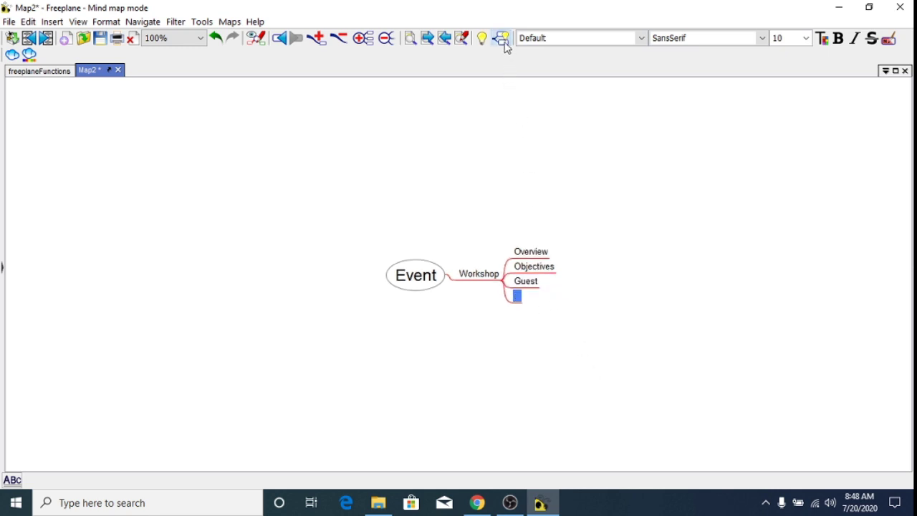
{"action": "key", "text": "Escape"}
{"action": "left_click", "coordinate": [520, 301]}
{"action": "type", "text": "Agenda"}
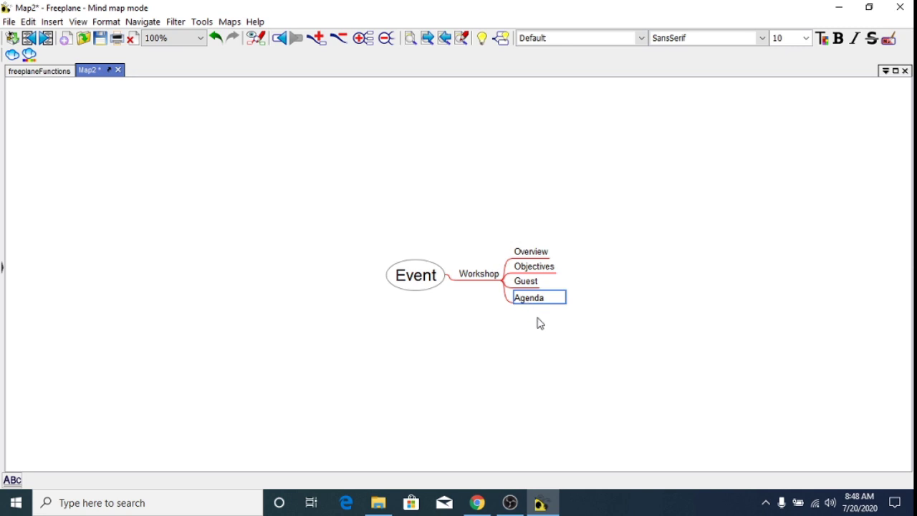
{"action": "key", "text": "Return"}
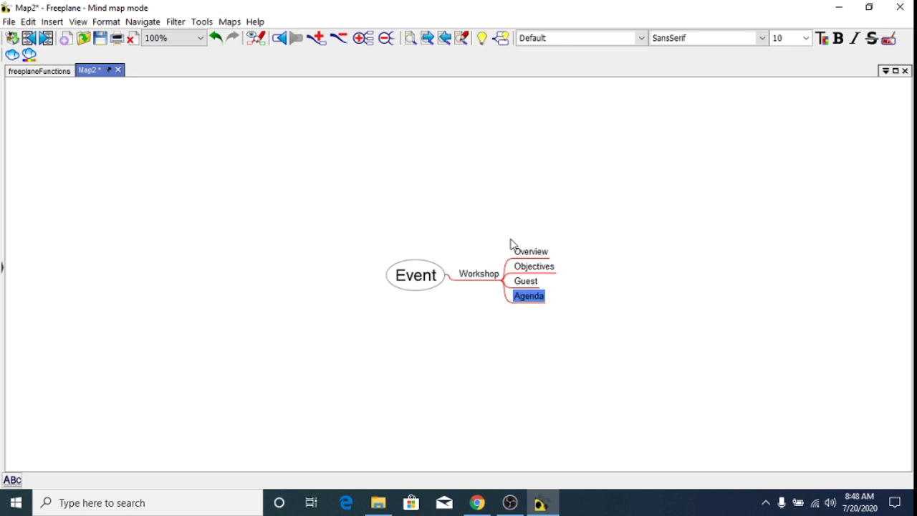
- Add a sibling node named Publicity below Agenda in the Workshop branch
{"action": "left_click", "coordinate": [501, 38]}
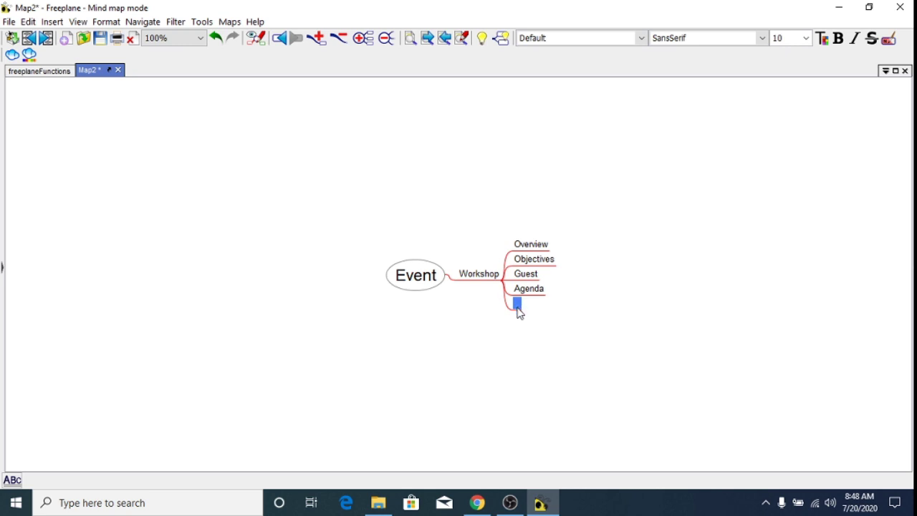
{"action": "type", "text": "Publ"}
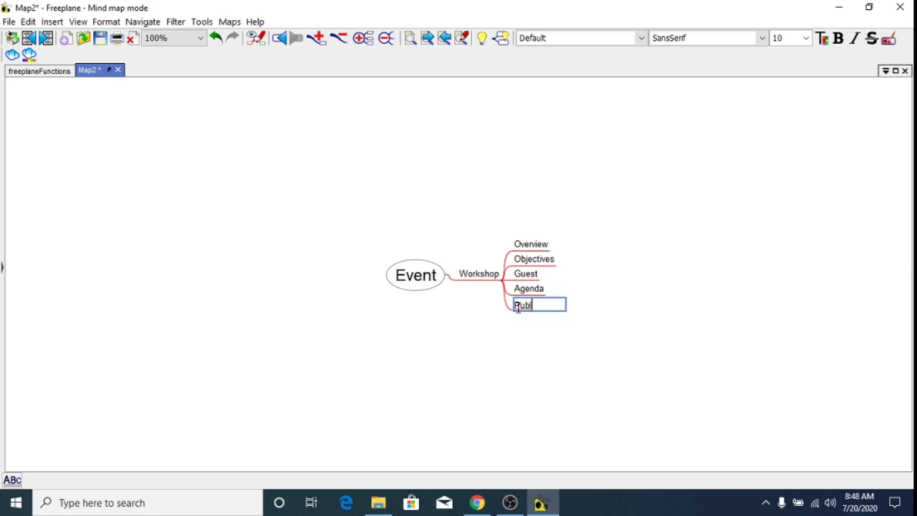
{"action": "type", "text": "icity"}
{"action": "key", "text": "Return"}
- Add a child node named Name of the workshop under the Workshop branch's Overview node
{"action": "left_click", "coordinate": [533, 245]}
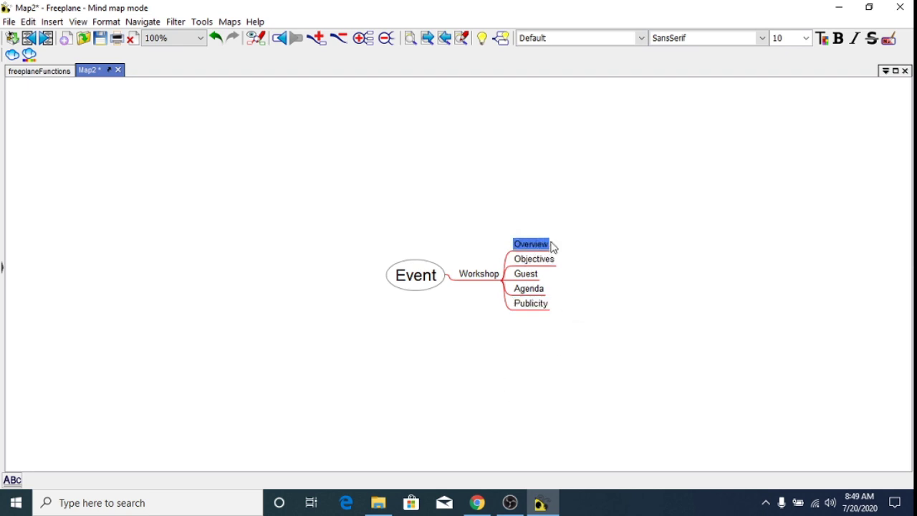
{"action": "left_click", "coordinate": [481, 39]}
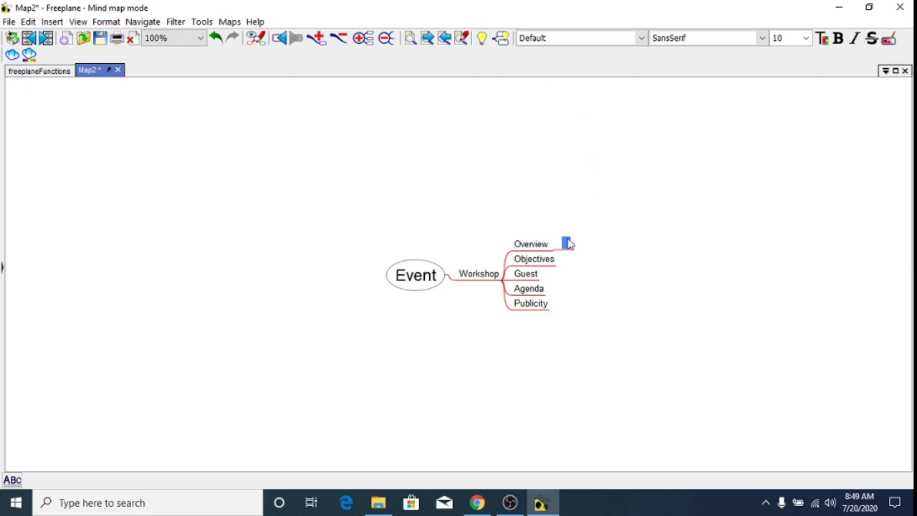
{"action": "type", "text": "E"}
{"action": "type", "text": "ame "}
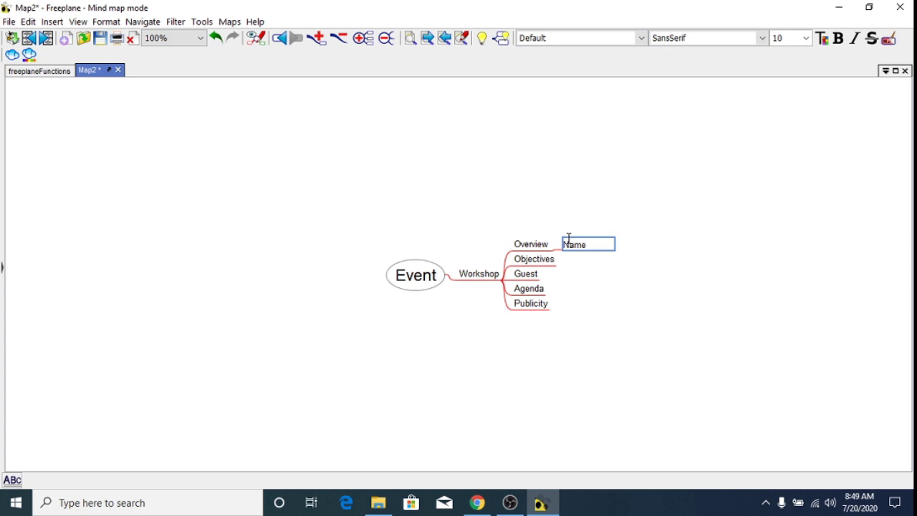
{"action": "type", "text": "of the wo"}
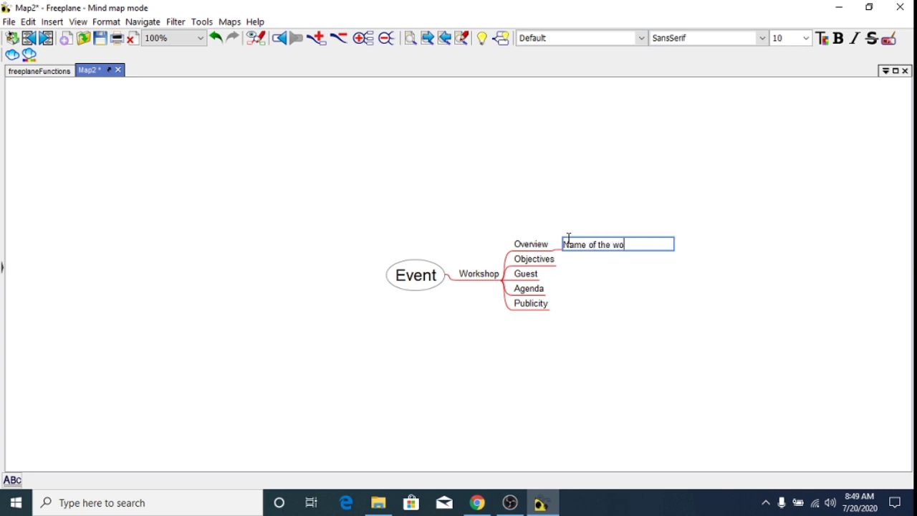
{"action": "type", "text": "rkshop"}
{"action": "key", "text": "Return"}
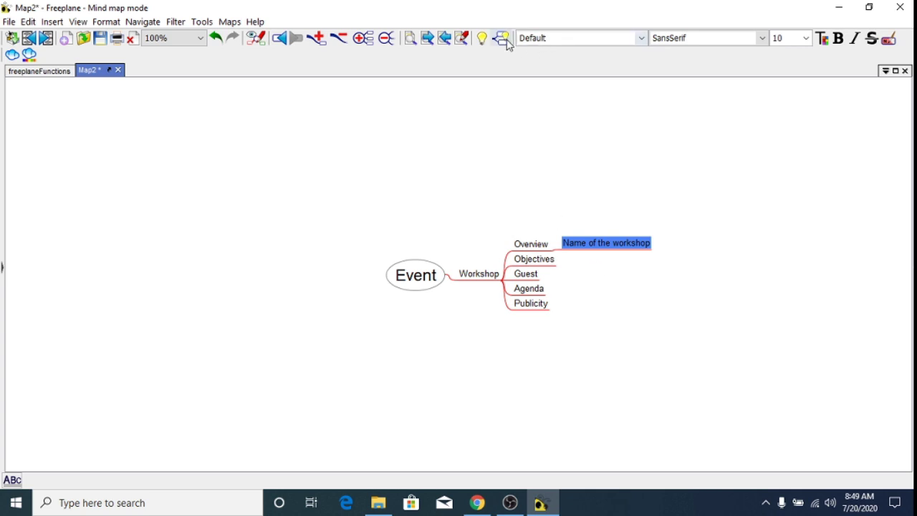
- Add a sibling node named Date & Time below Name of the workshop
{"action": "key", "text": "Return"}
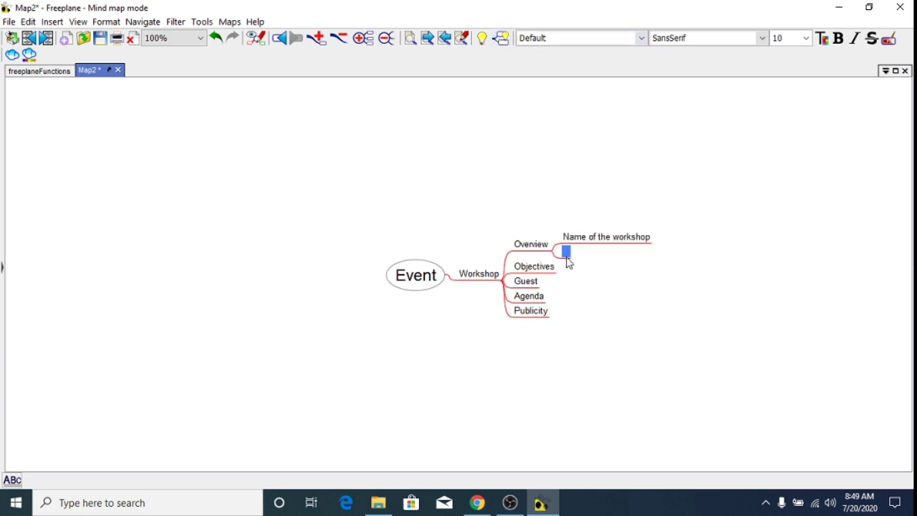
{"action": "type", "text": "Date"}
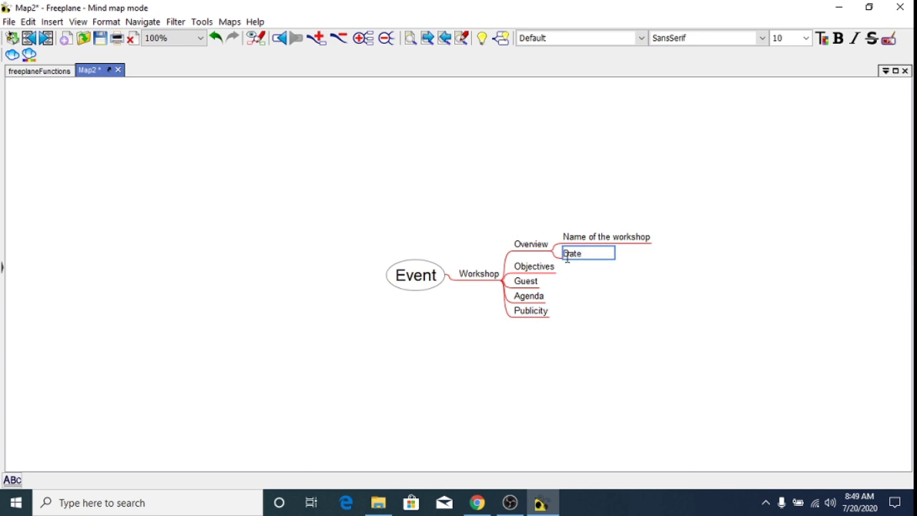
{"action": "type", "text": " &tim"}
{"action": "key", "text": "BackSpace"}
{"action": "type", "text": "me"}
- Add the child nodes Themes and Goals under Objectives in the Workshop branch
{"action": "left_click", "coordinate": [538, 272]}
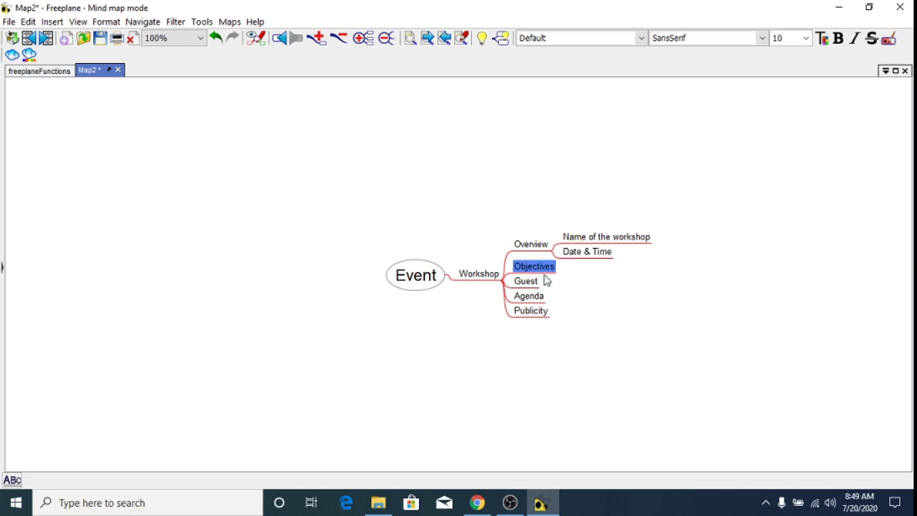
{"action": "left_click", "coordinate": [484, 41]}
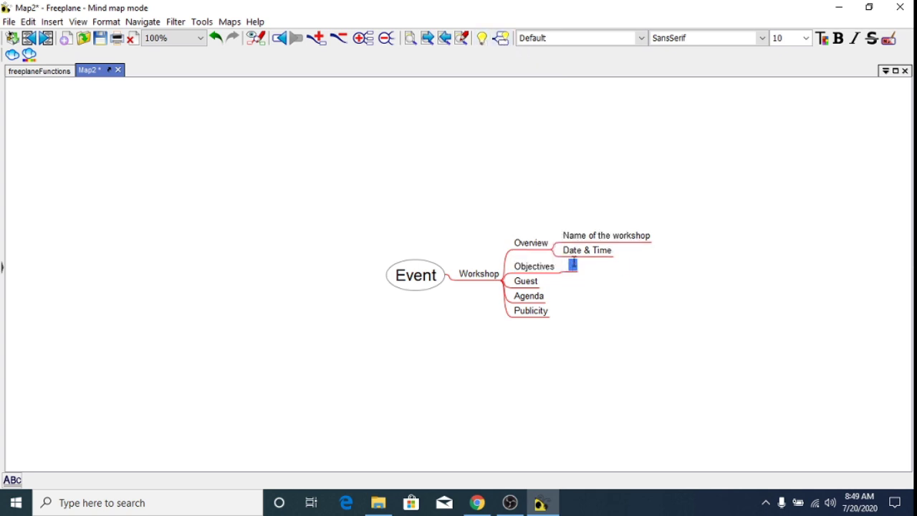
{"action": "type", "text": "Themes"}
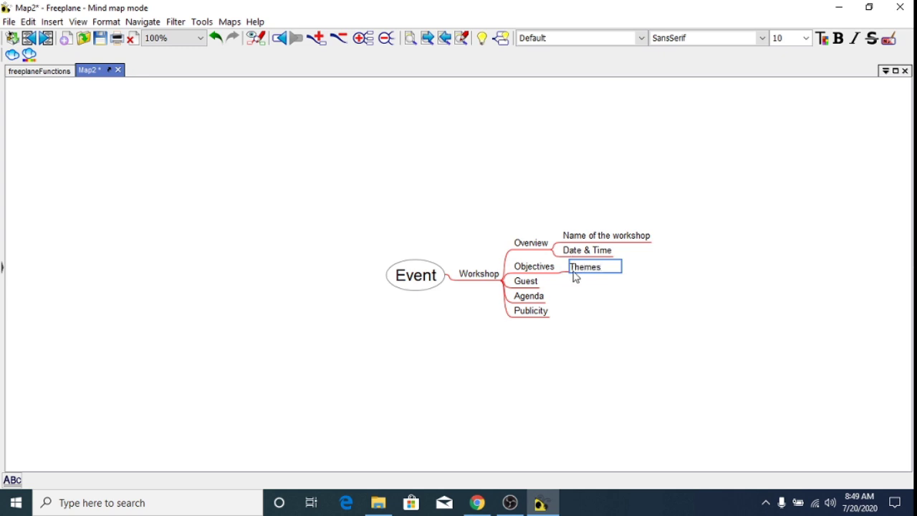
{"action": "key", "text": "Return"}
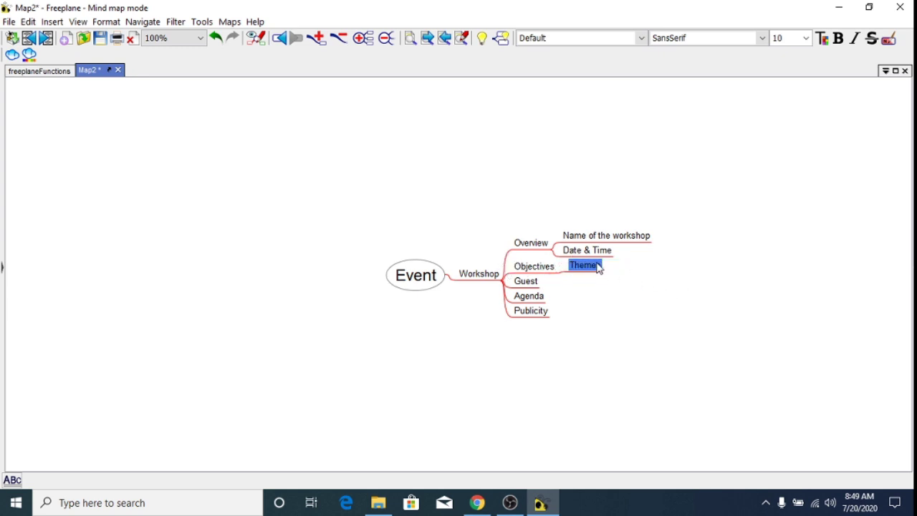
{"action": "key", "text": "Return"}
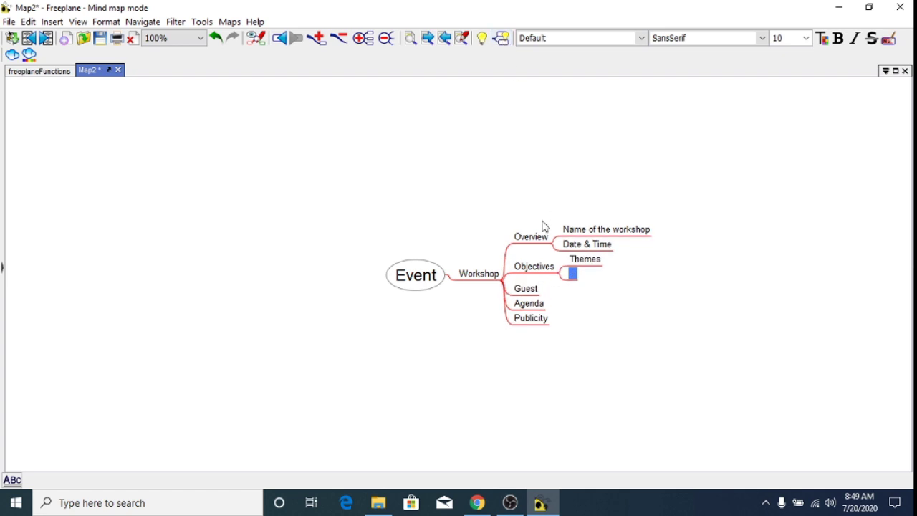
{"action": "type", "text": "g"}
- Add a child node named Schedule under Agenda in the Workshop branch
{"action": "left_click", "coordinate": [529, 294]}
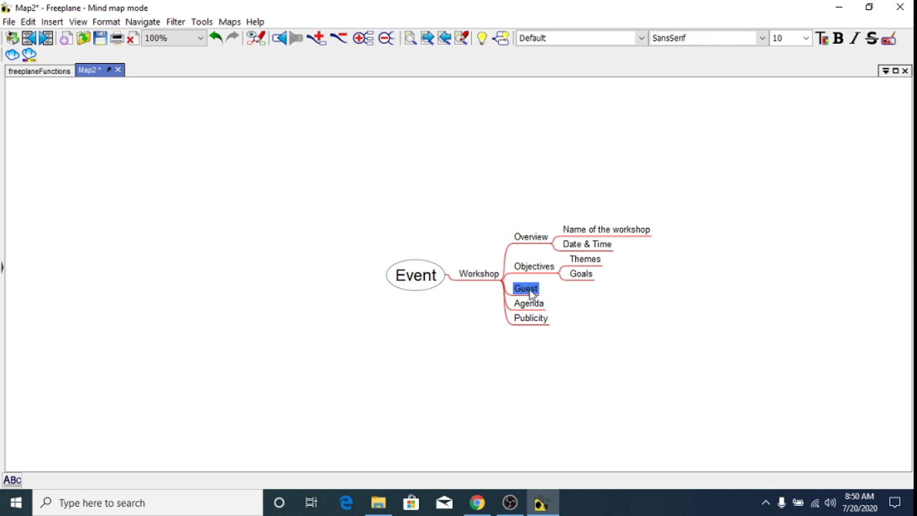
{"action": "left_click", "coordinate": [534, 303]}
{"action": "left_click", "coordinate": [531, 317]}
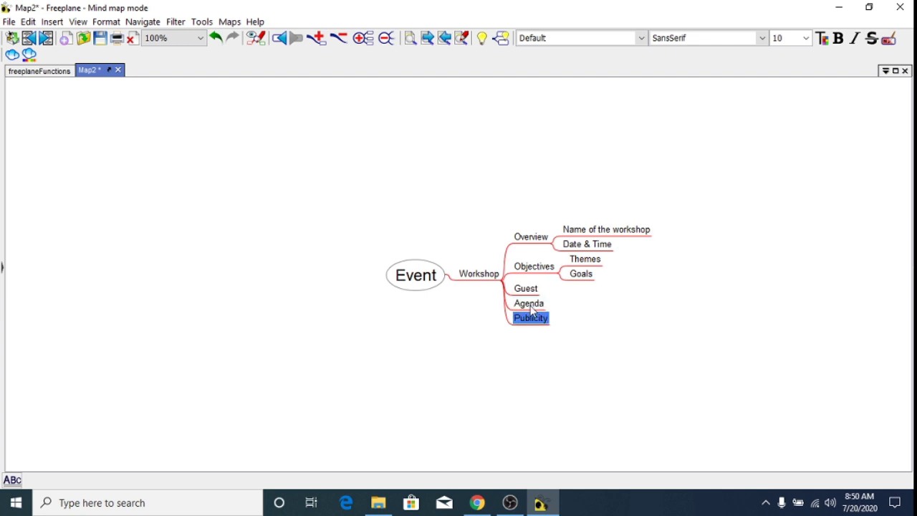
{"action": "left_click", "coordinate": [531, 309]}
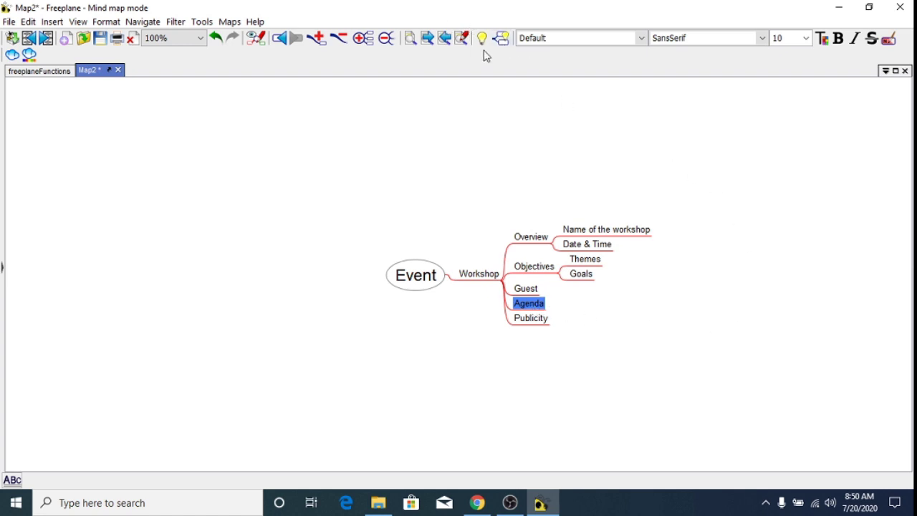
{"action": "key", "text": "Insert"}
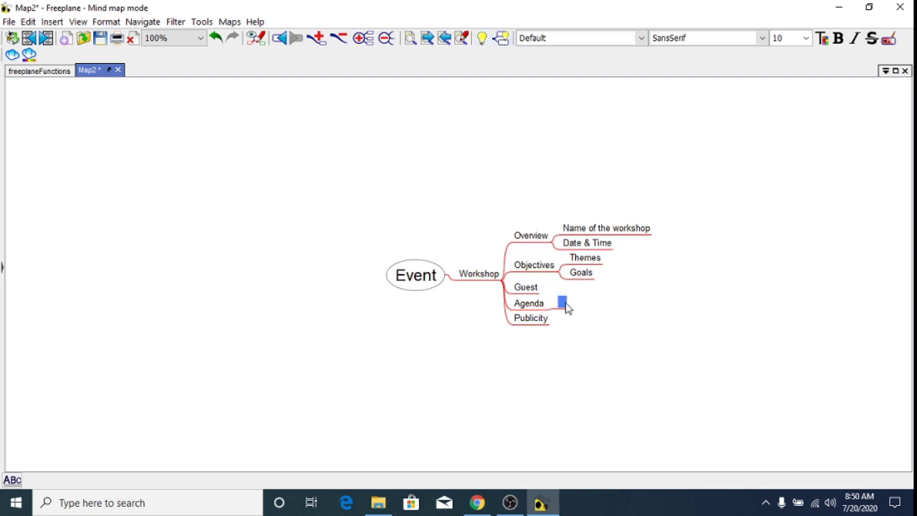
{"action": "type", "text": "Sched"}
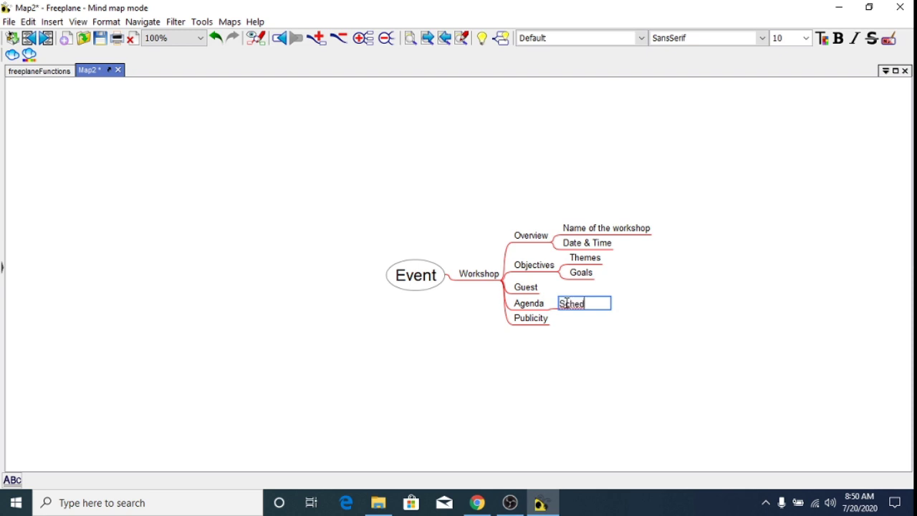
{"action": "type", "text": "ule"}
- Add the child nodes Mailing and Brochure under Publicity in the Workshop branch
{"action": "left_click", "coordinate": [524, 324]}
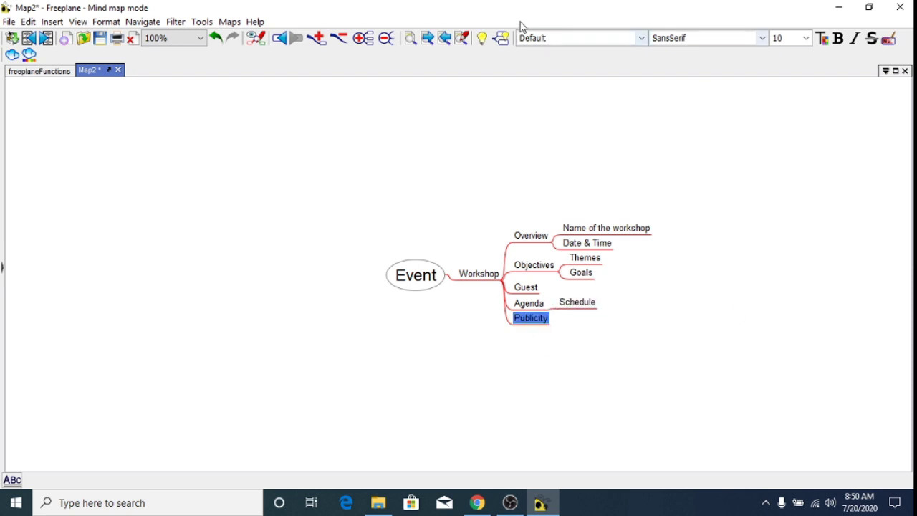
{"action": "key", "text": "Insert"}
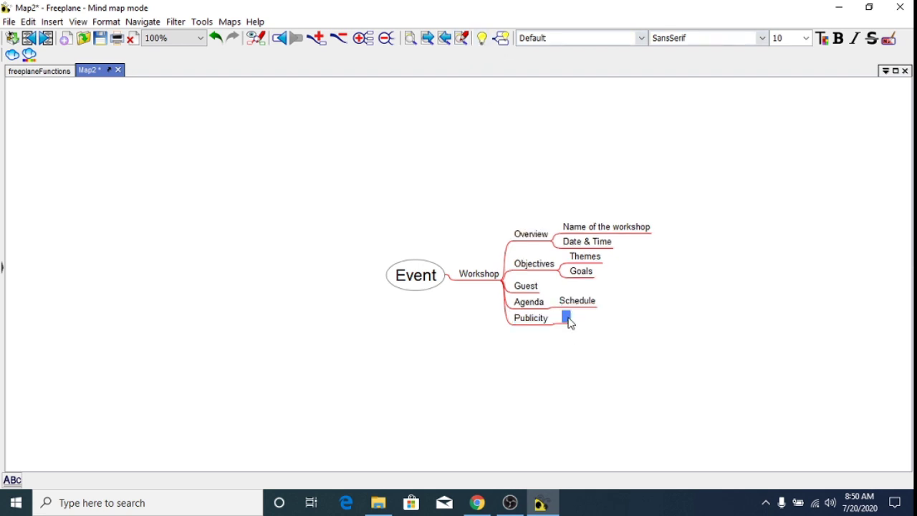
{"action": "type", "text": "Mailing"}
{"action": "key", "text": "Return"}
{"action": "key", "text": "Return"}
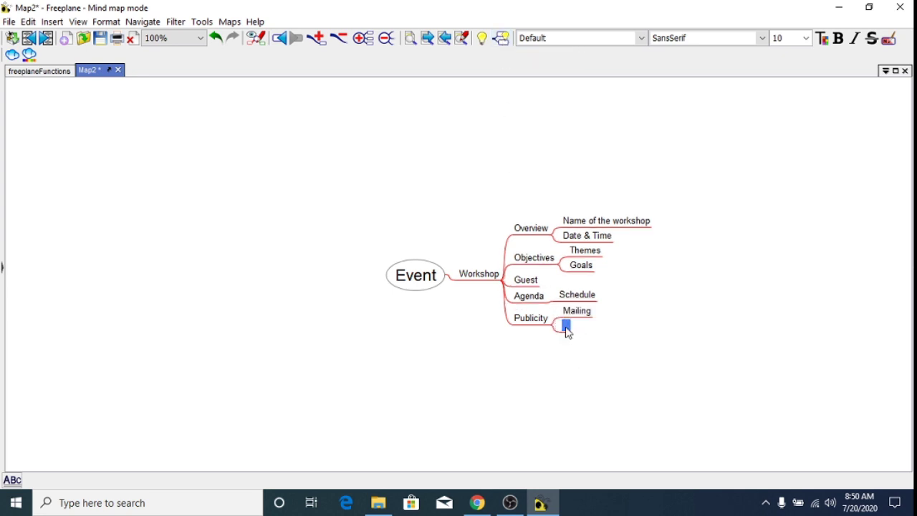
{"action": "type", "text": "S"}
{"action": "type", "text": "rochure"}
{"action": "key", "text": "Return"}
- Add a second main branch named Conference to the central Event node
{"action": "left_click", "coordinate": [479, 275]}
{"action": "left_click", "coordinate": [427, 286]}
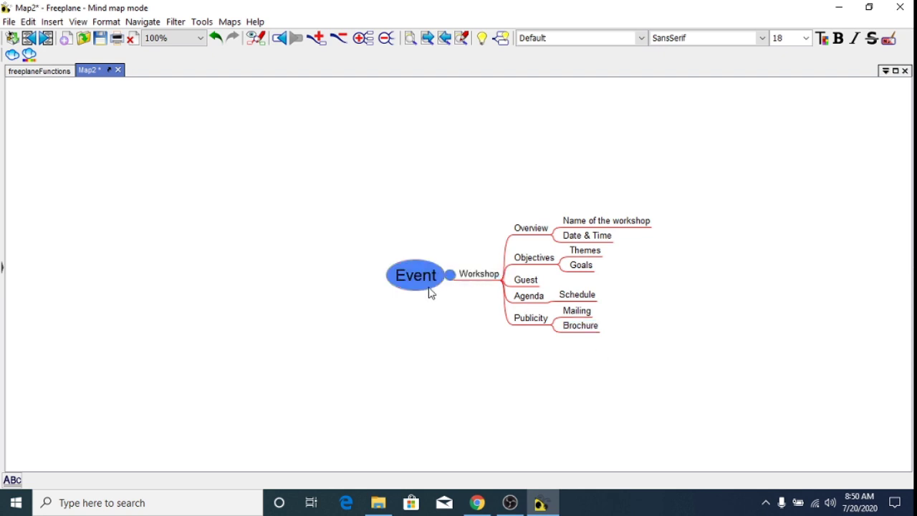
{"action": "key", "text": "Right"}
{"action": "left_click", "coordinate": [415, 280]}
{"action": "left_click", "coordinate": [478, 39]}
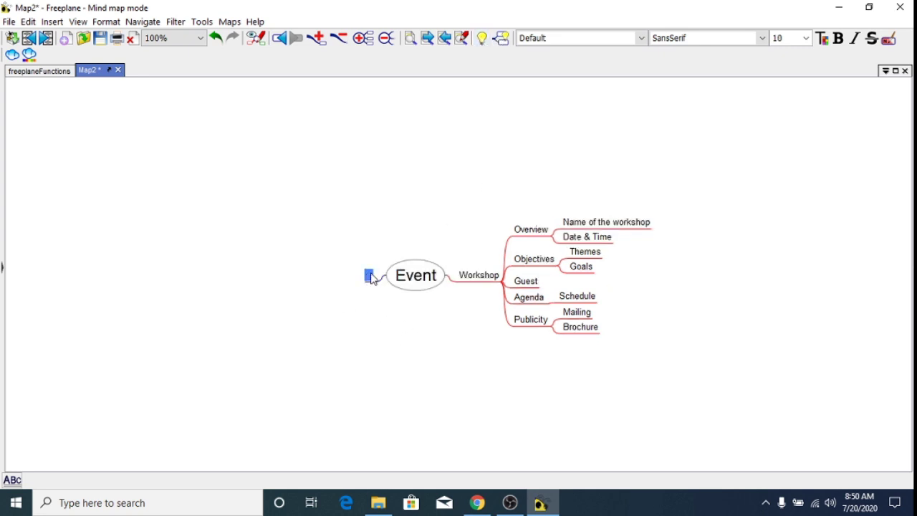
{"action": "type", "text": "conference"}
{"action": "key", "text": "Return"}
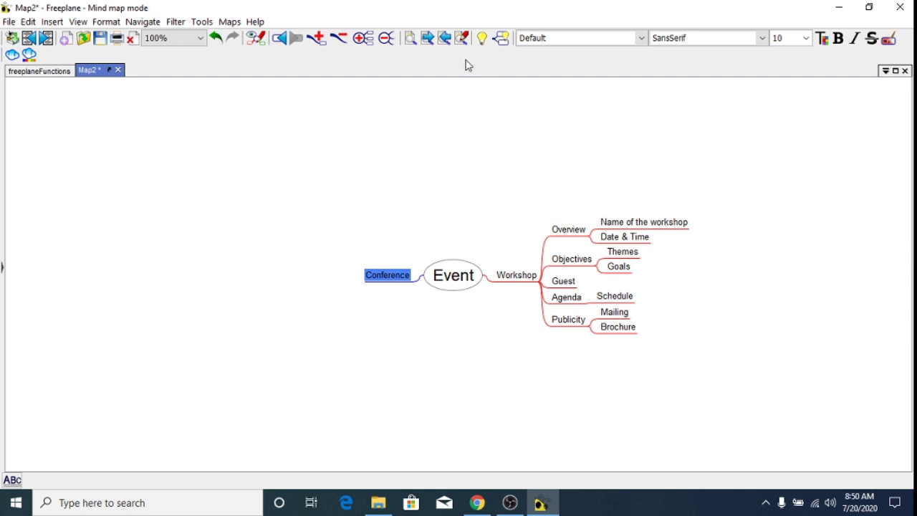
- Add an Overview child node to Conference and a Conference Name child node under that Overview
{"action": "key", "text": "Insert"}
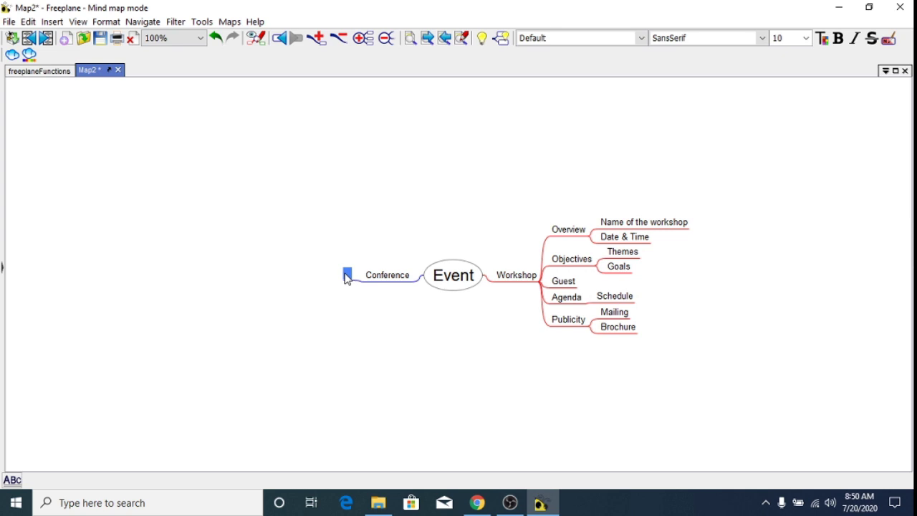
{"action": "type", "text": "Overvie"}
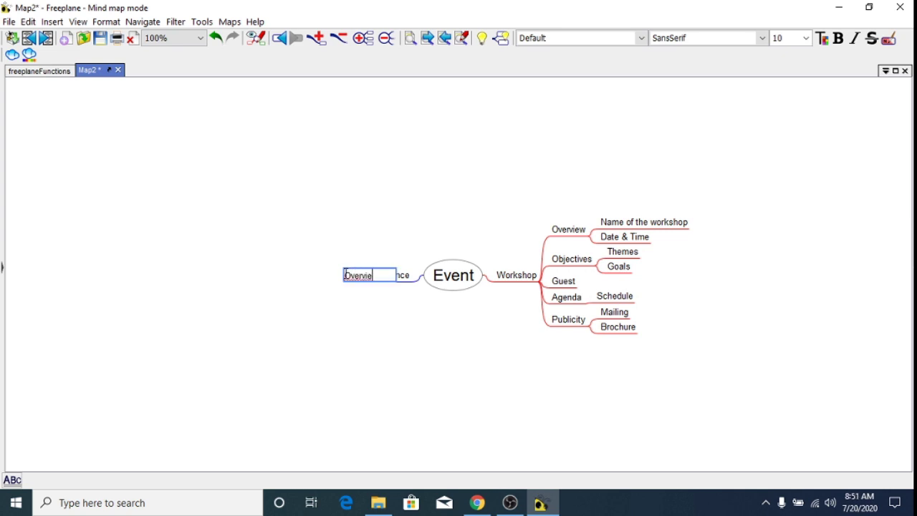
{"action": "type", "text": "w"}
{"action": "key", "text": "Return"}
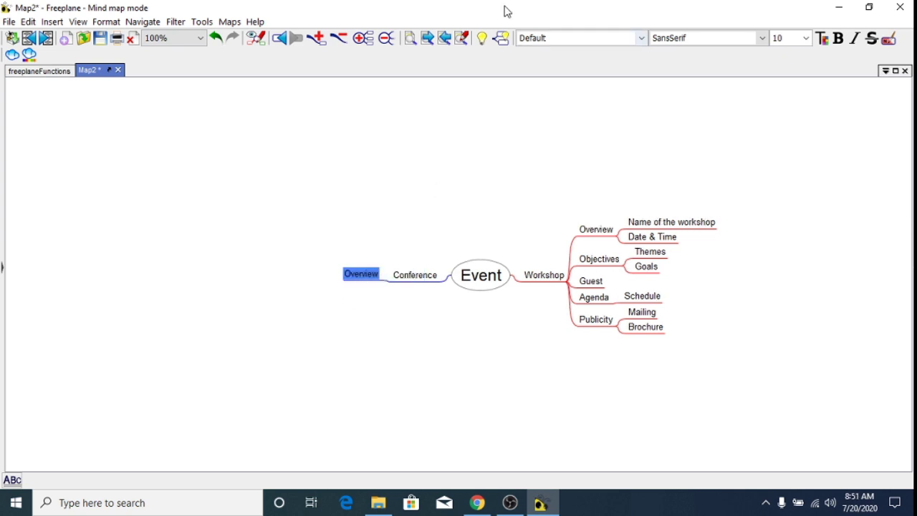
{"action": "key", "text": "Insert"}
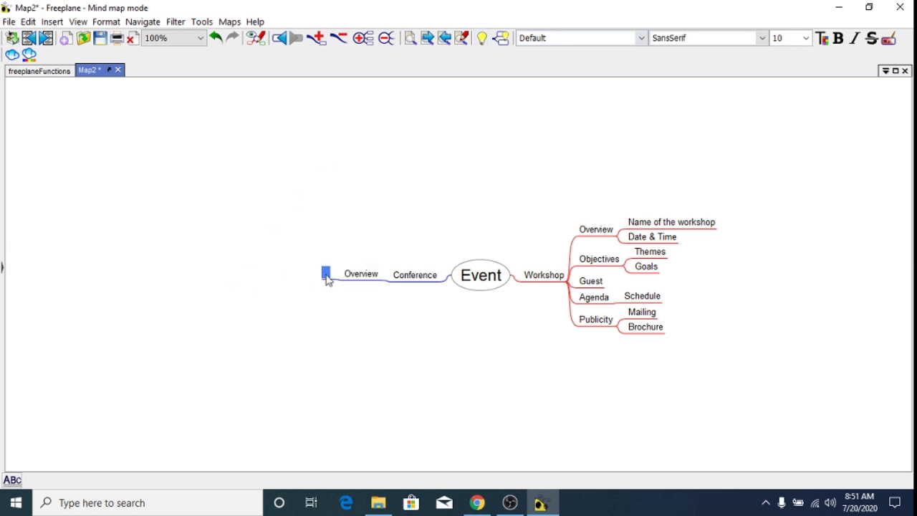
{"action": "type", "text": "Confere"}
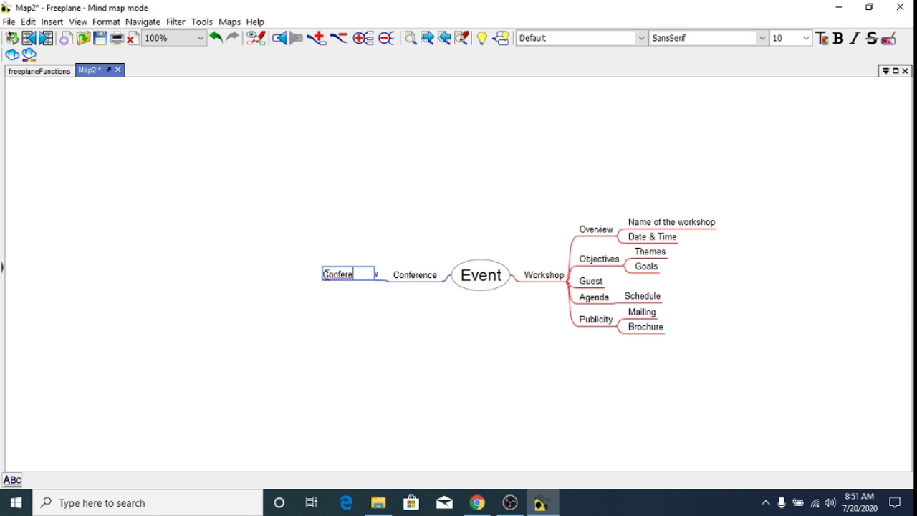
{"action": "type", "text": "nce Name"}
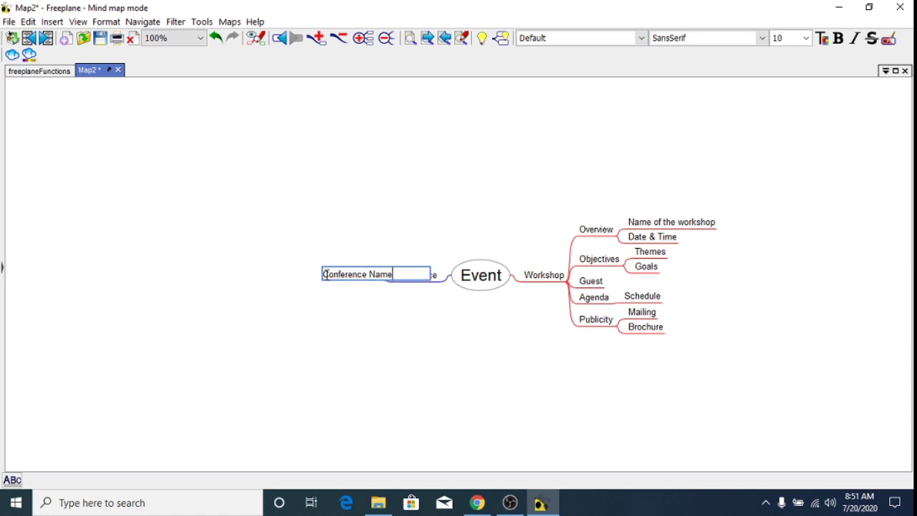
{"action": "key", "text": "Return"}
- Add a sibling node named Date and Venue after Conference Name, under Overview in the Conference branch
{"action": "left_click", "coordinate": [411, 280]}
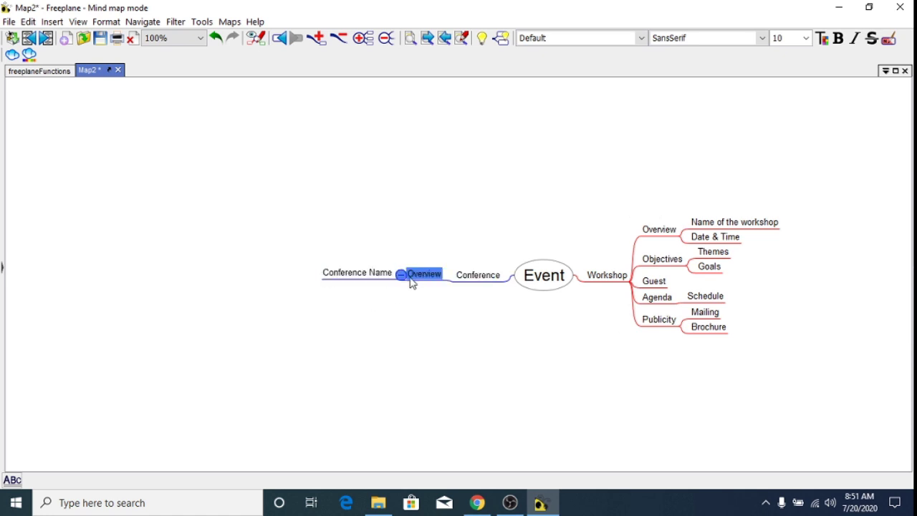
{"action": "left_click", "coordinate": [366, 272]}
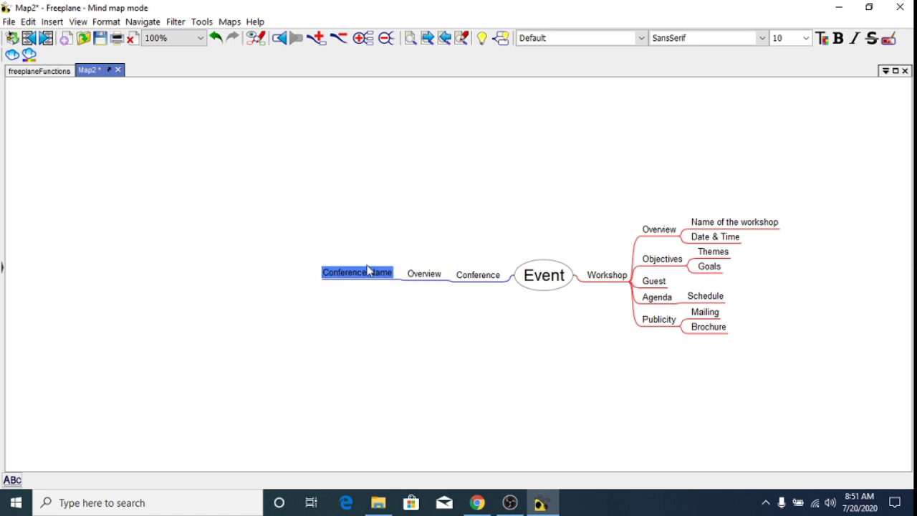
{"action": "left_click", "coordinate": [508, 41]}
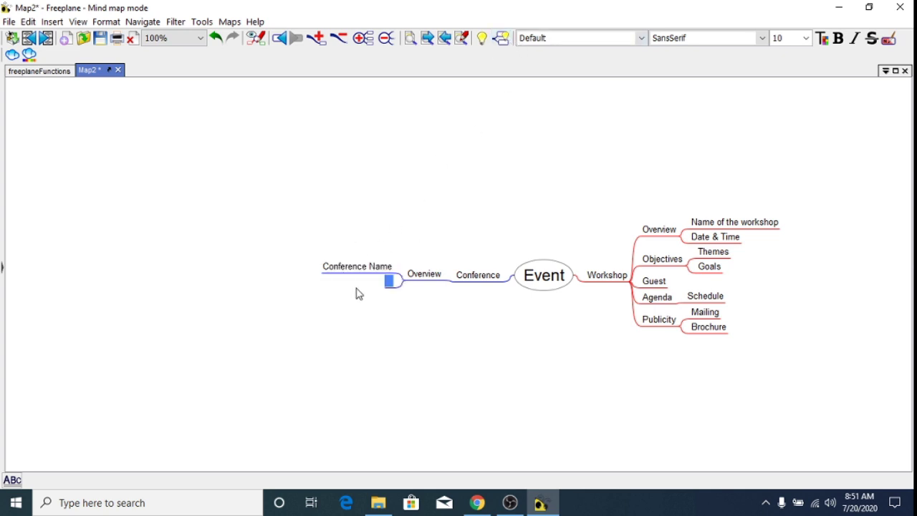
{"action": "type", "text": "Date"}
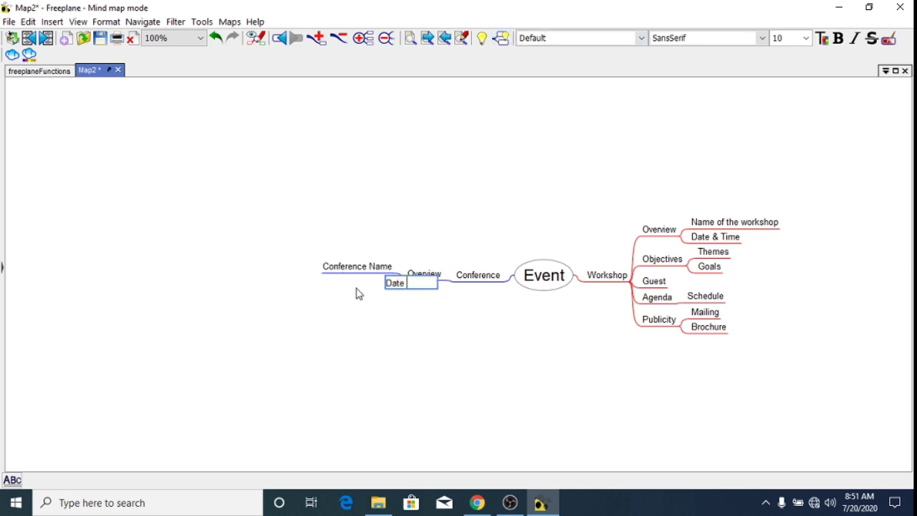
{"action": "type", "text": " and Ven"}
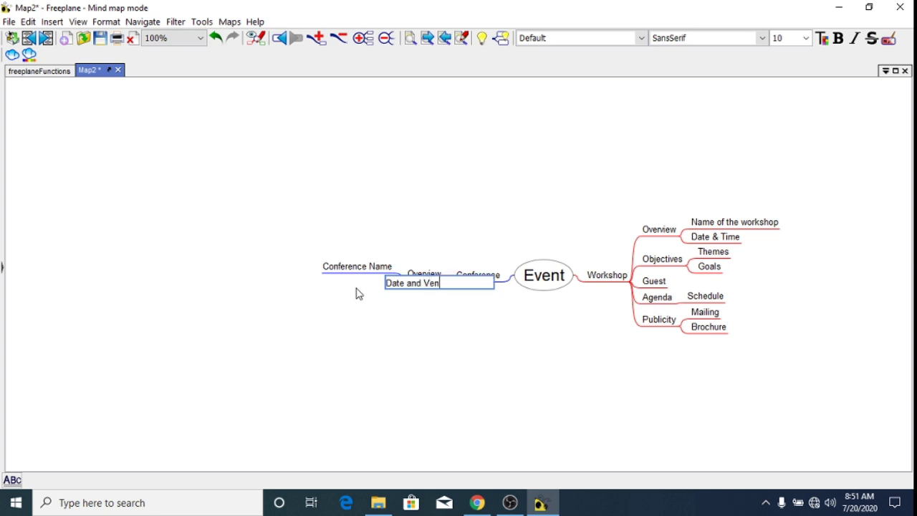
{"action": "type", "text": "uwe"}
{"action": "key", "text": "Return"}
- Add a node named Keynote Speakers to the Conference branch, as a sibling of Overview
{"action": "left_click", "coordinate": [485, 278]}
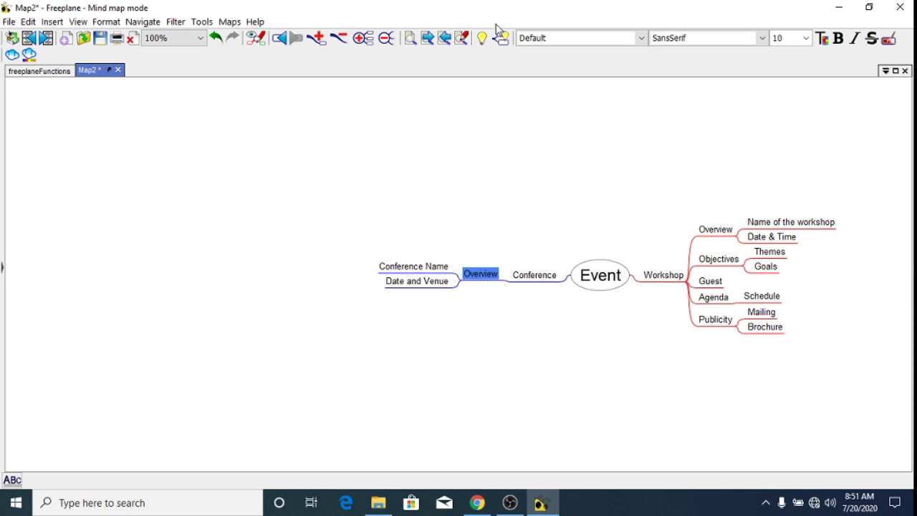
{"action": "left_click", "coordinate": [506, 44]}
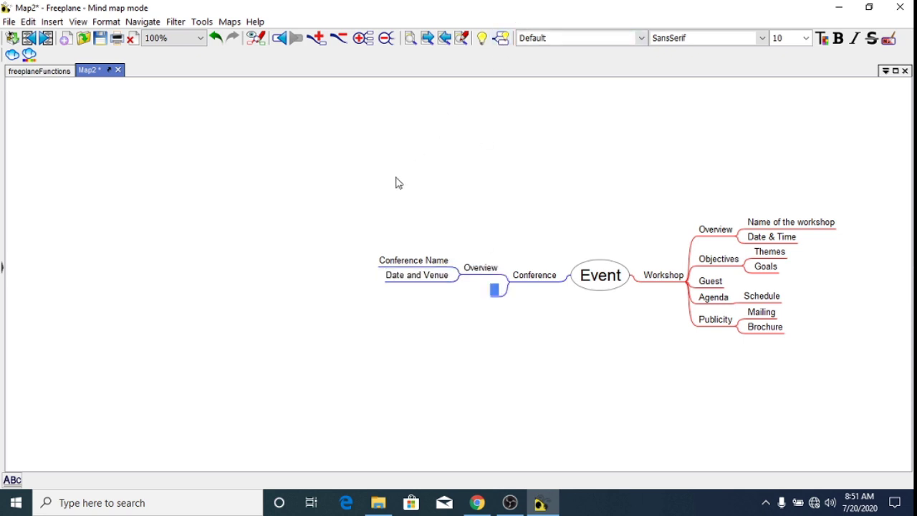
{"action": "double_click", "coordinate": [494, 292]}
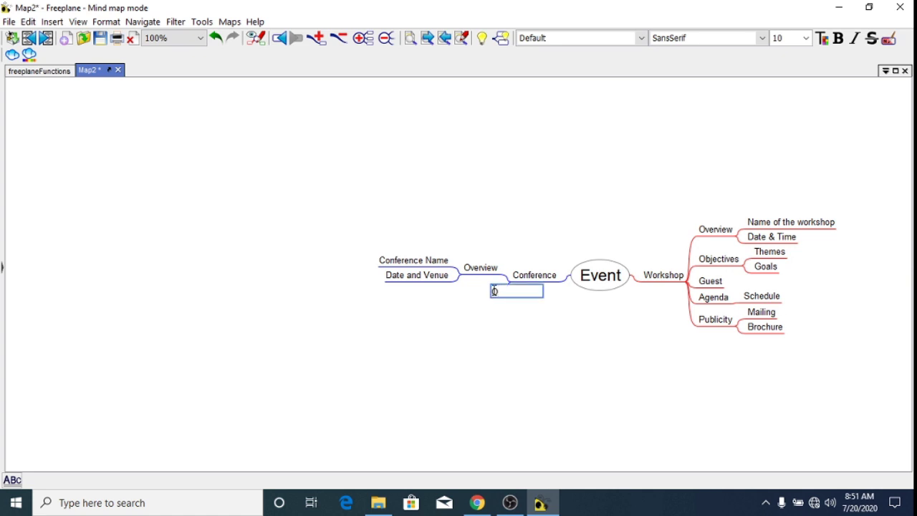
{"action": "type", "text": "Keynote Speakers"}
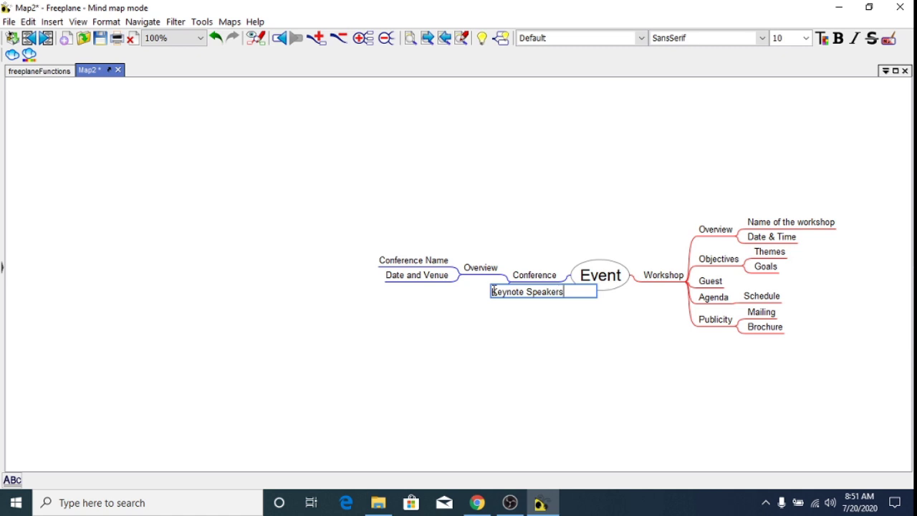
{"action": "key", "text": "Return"}
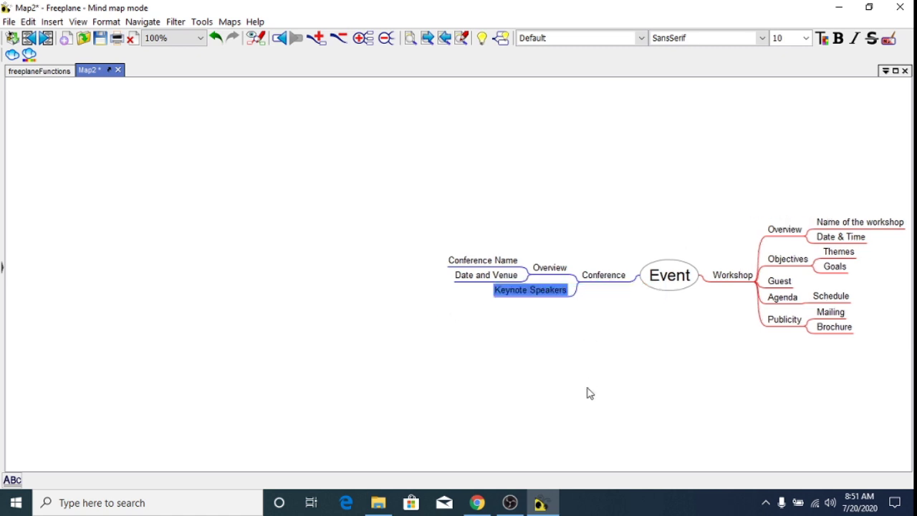
- Add a node named Call for papers to the Conference branch, following Keynote Speakers
{"action": "left_click", "coordinate": [600, 276]}
{"action": "left_click", "coordinate": [547, 290]}
{"action": "left_click", "coordinate": [540, 271]}
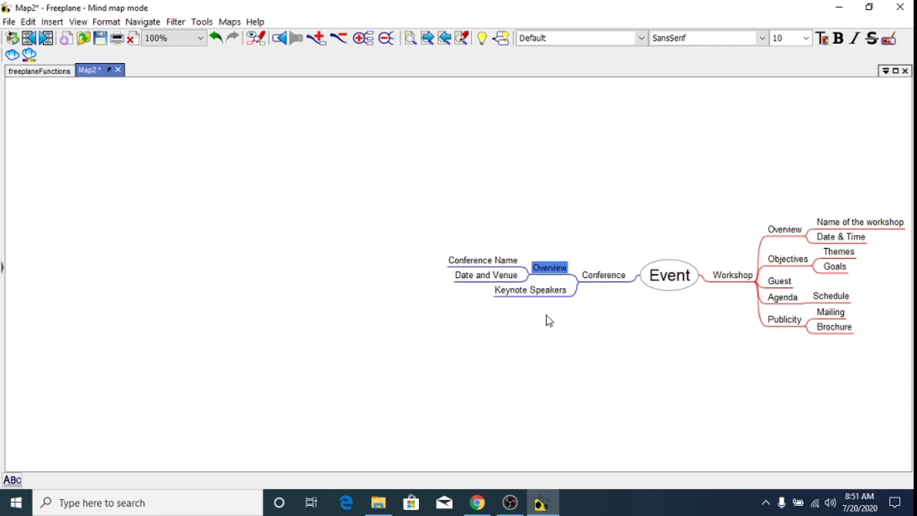
{"action": "left_click", "coordinate": [546, 291]}
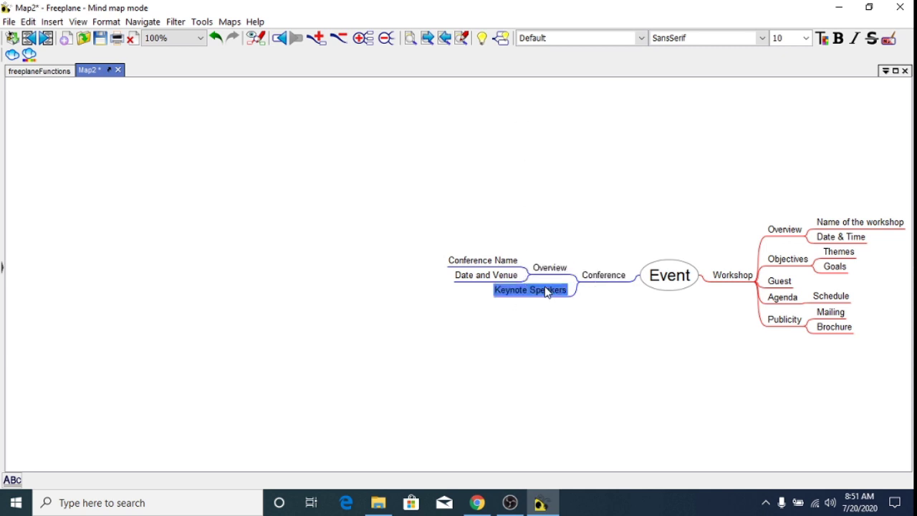
{"action": "left_click", "coordinate": [501, 38]}
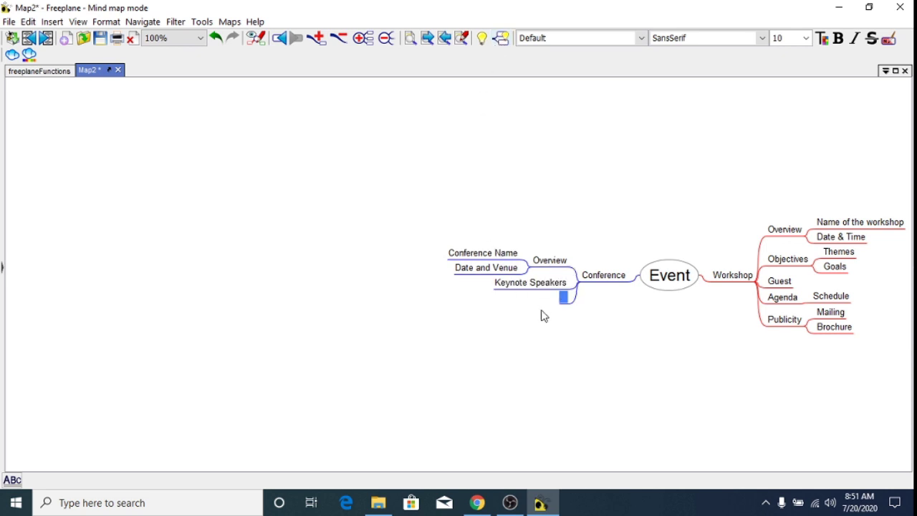
{"action": "type", "text": "Call for"}
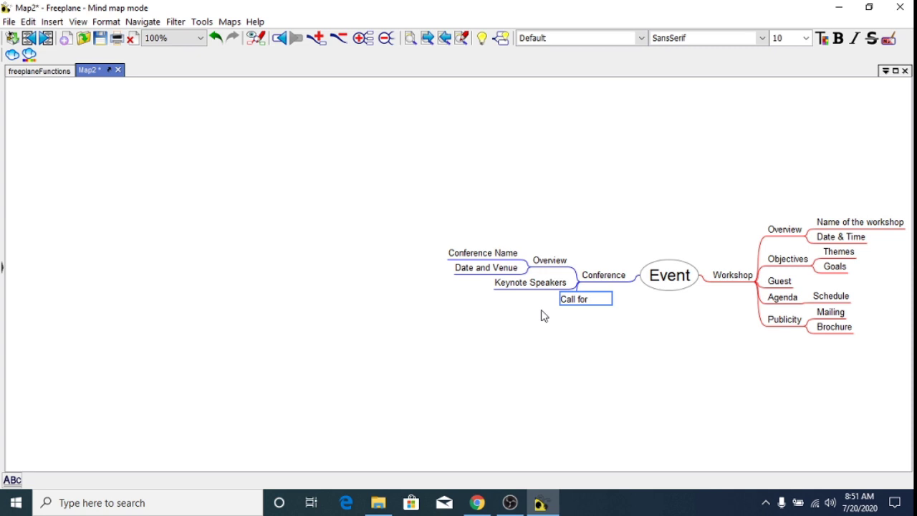
{"action": "type", "text": " papers"}
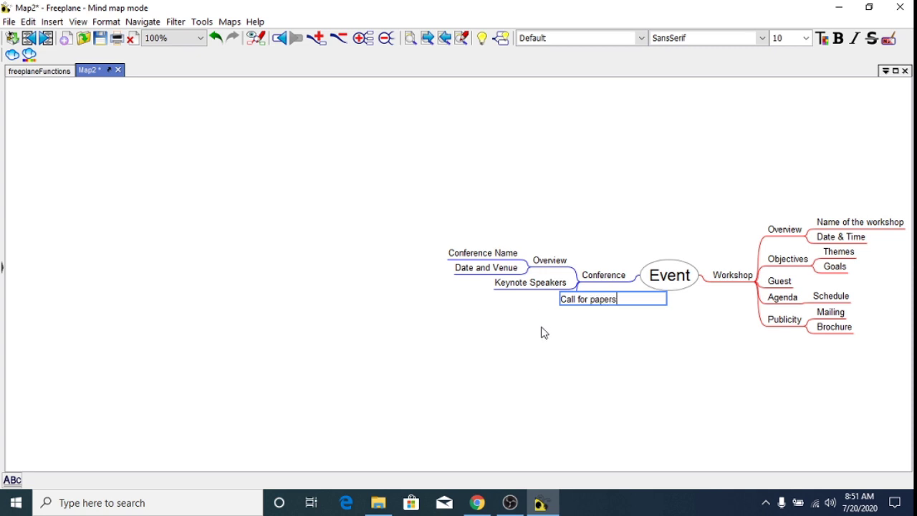
{"action": "key", "text": "Return"}
{"action": "left_click_drag", "start_coordinate": [724, 377], "coordinate": [432, 348]}
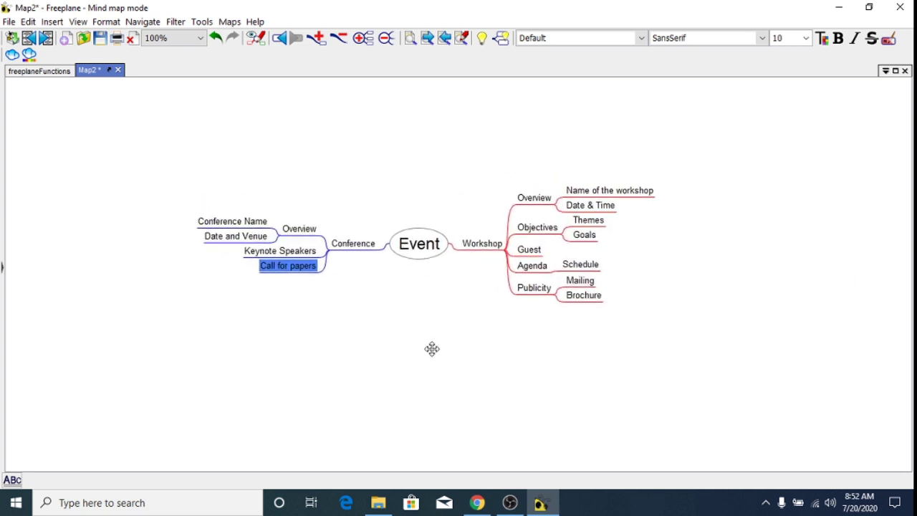
{"action": "left_click", "coordinate": [249, 255]}
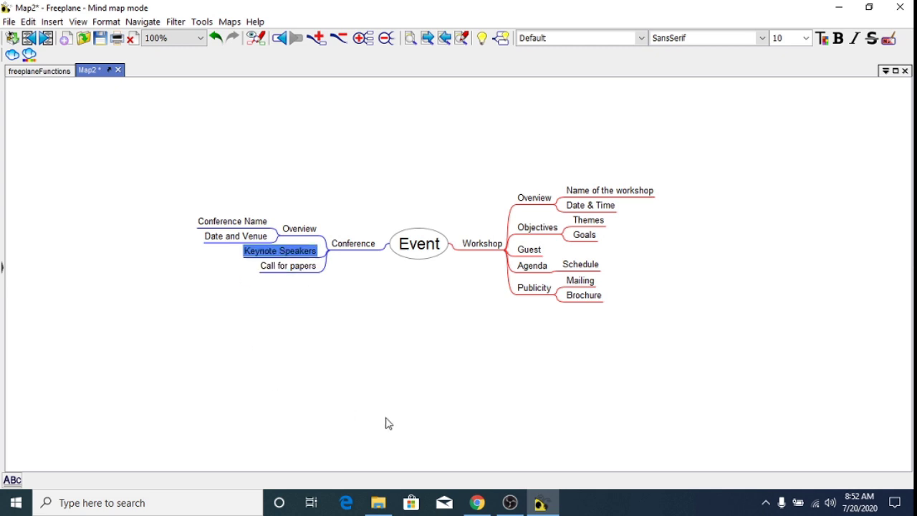
{"action": "left_click", "coordinate": [218, 235]}
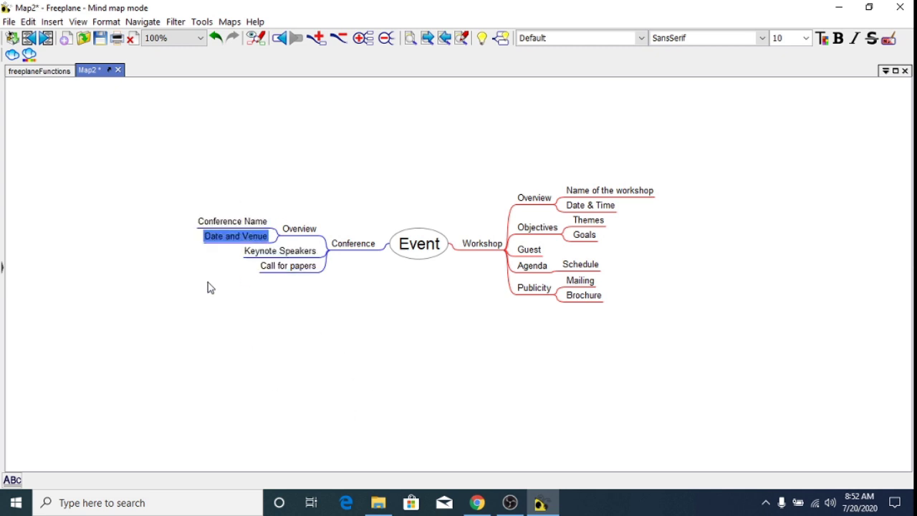
{"action": "left_click", "coordinate": [212, 224]}
{"action": "left_click", "coordinate": [236, 240]}
{"action": "left_click", "coordinate": [283, 257]}
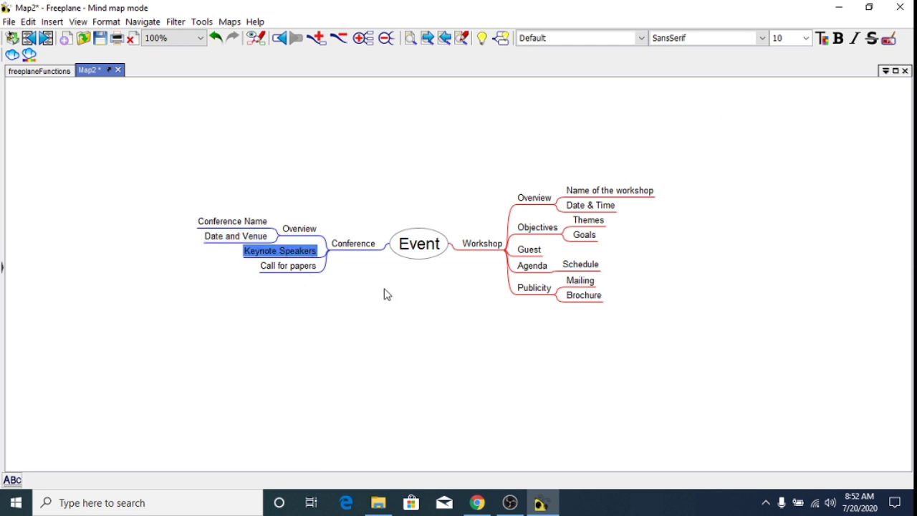
- Export the mind map to the Desktop as a Portable Network Graphic (PNG) file named Event
{"action": "left_click", "coordinate": [402, 258]}
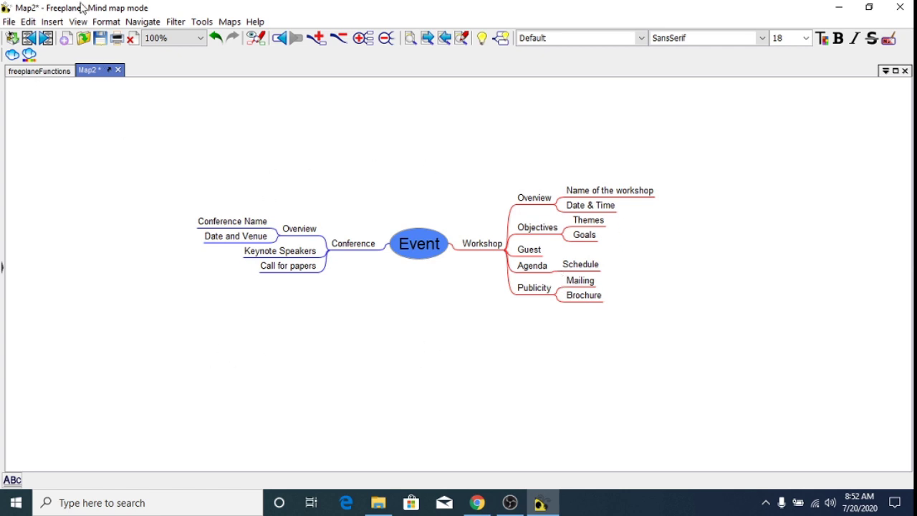
{"action": "left_click", "coordinate": [10, 22]}
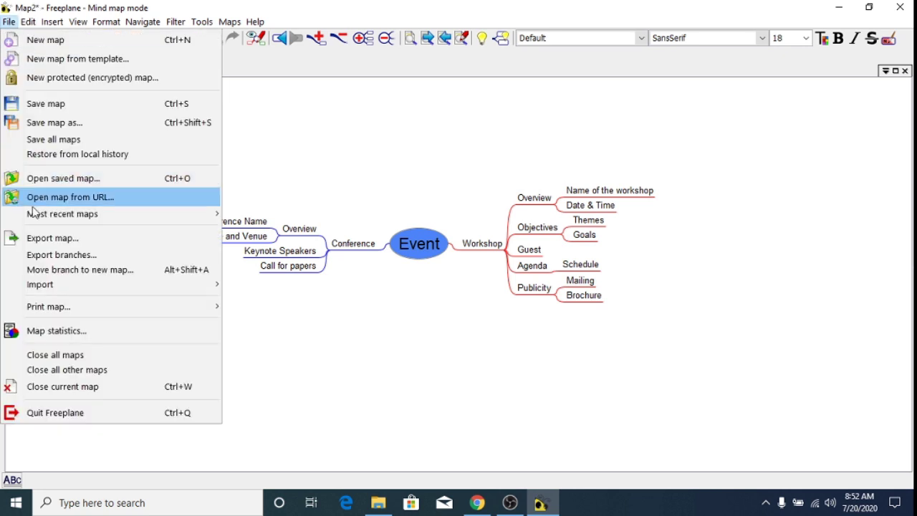
{"action": "left_click", "coordinate": [62, 242]}
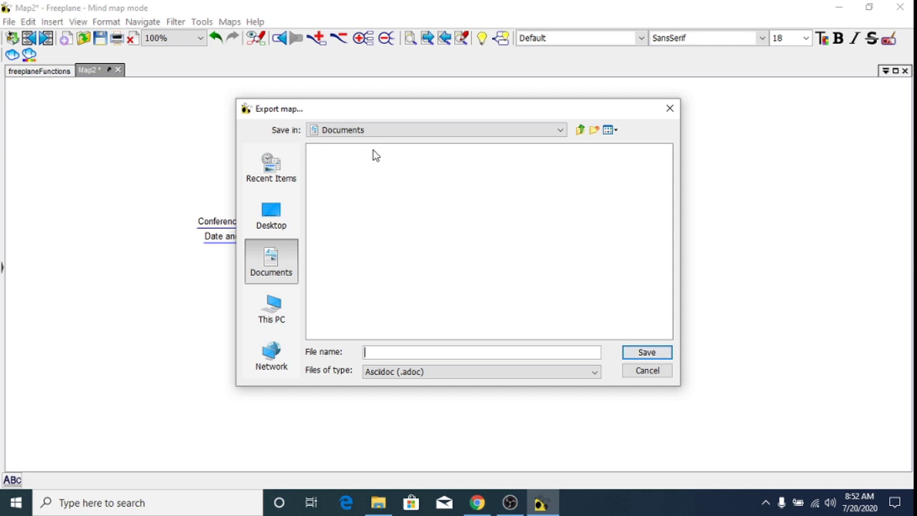
{"action": "left_click", "coordinate": [559, 131]}
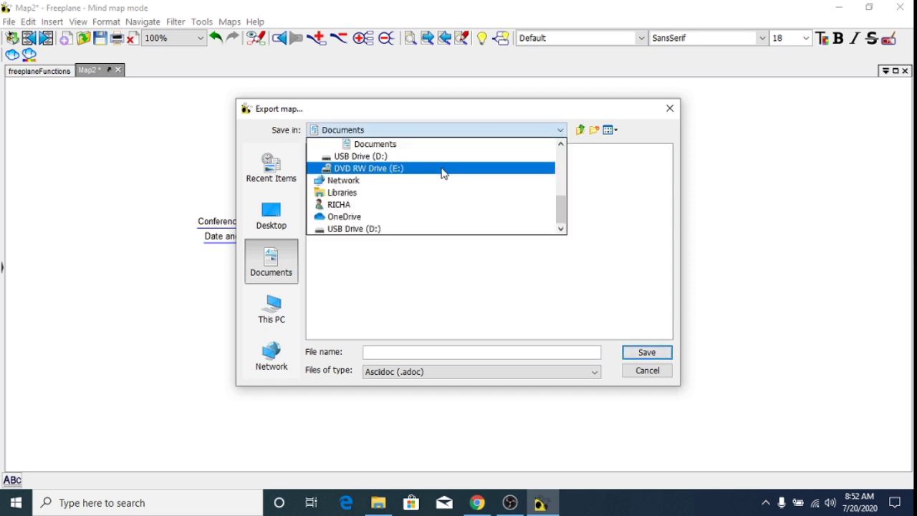
{"action": "scroll", "coordinate": [437, 174], "scroll_direction": "up", "scroll_amount": 4}
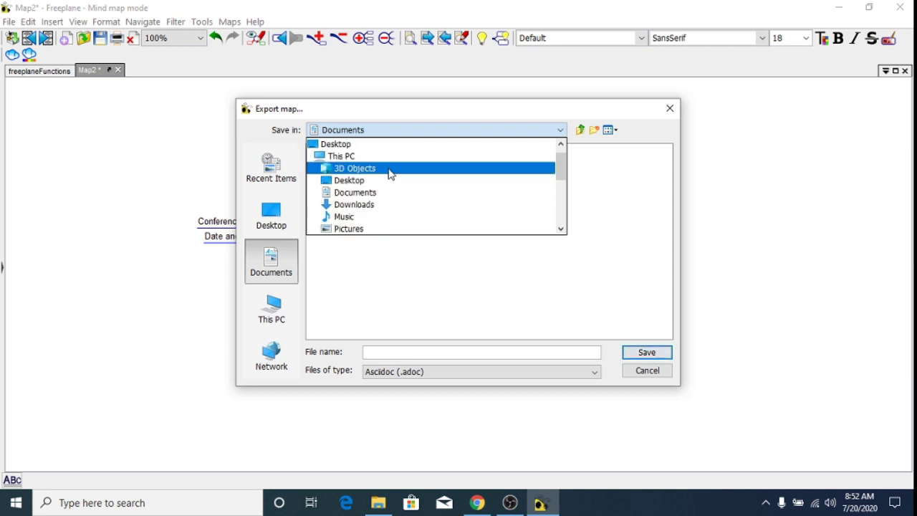
{"action": "left_click", "coordinate": [370, 145]}
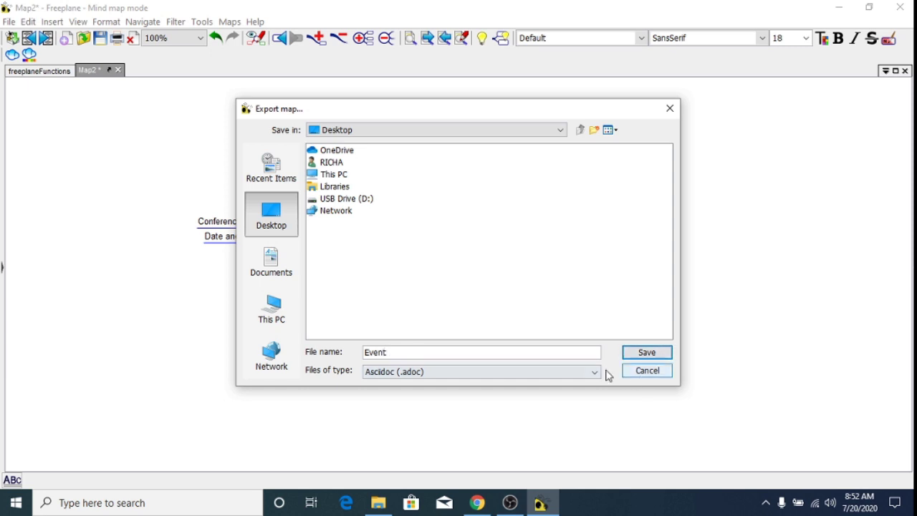
{"action": "left_click", "coordinate": [580, 372]}
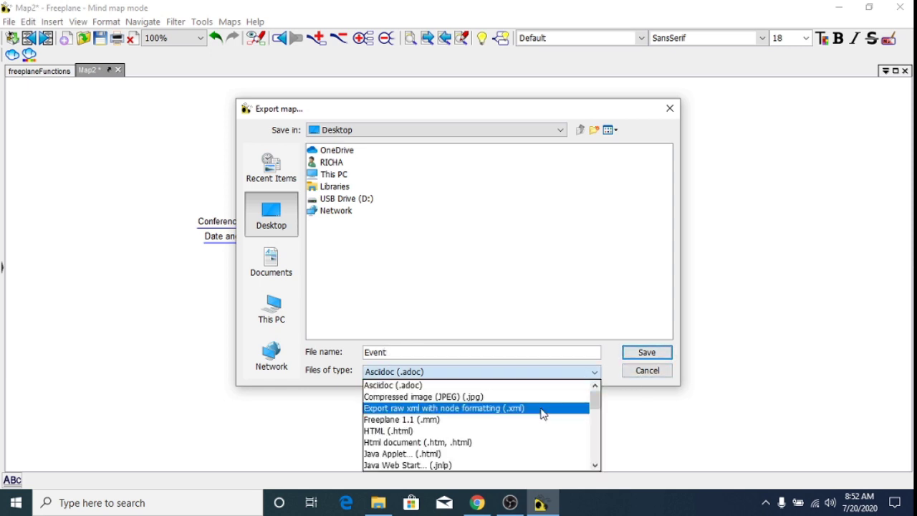
{"action": "scroll", "coordinate": [542, 414], "scroll_direction": "down", "scroll_amount": 6}
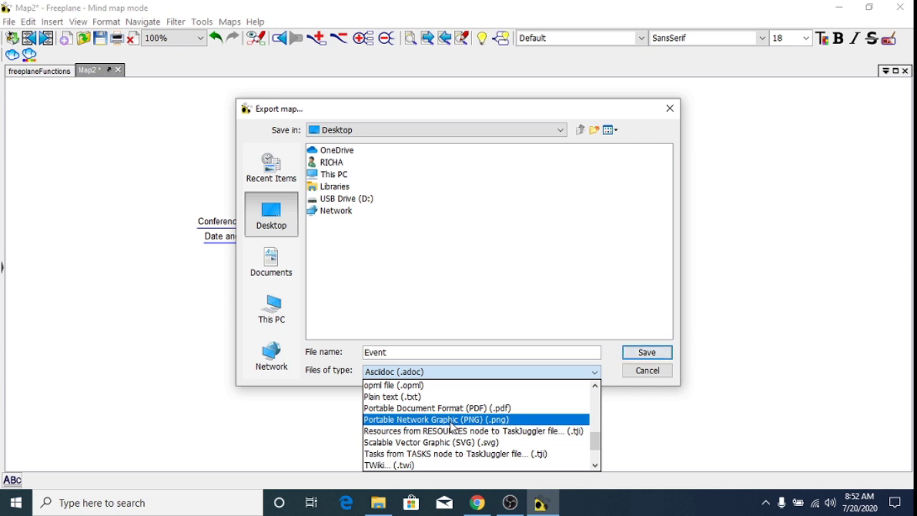
{"action": "left_click", "coordinate": [452, 419]}
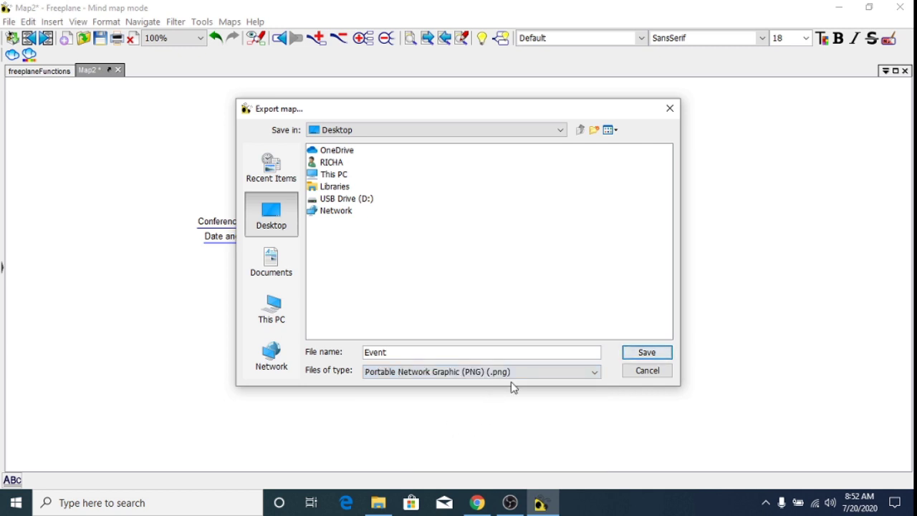
{"action": "left_click", "coordinate": [645, 352]}
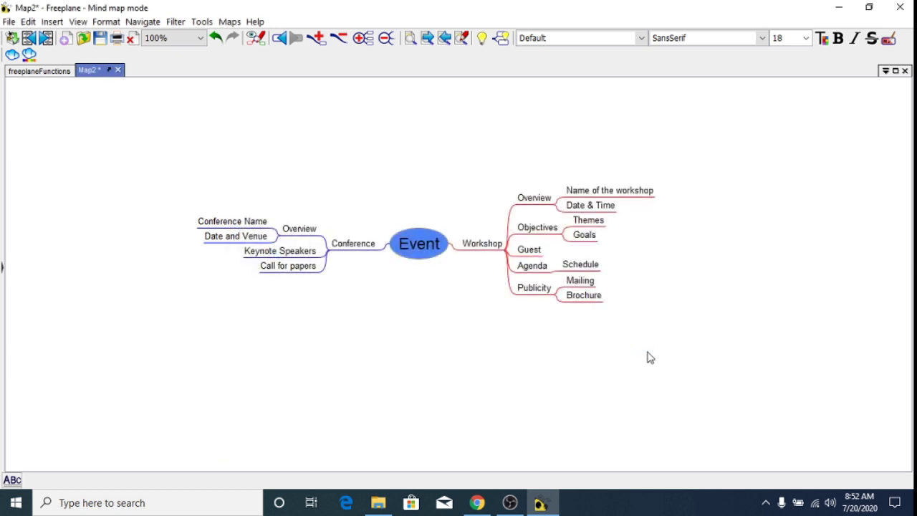
- Check the desktop for the exported Event image, then return to the Freeplane mind map
{"action": "left_click", "coordinate": [838, 7]}
{"action": "left_click", "coordinate": [838, 7]}
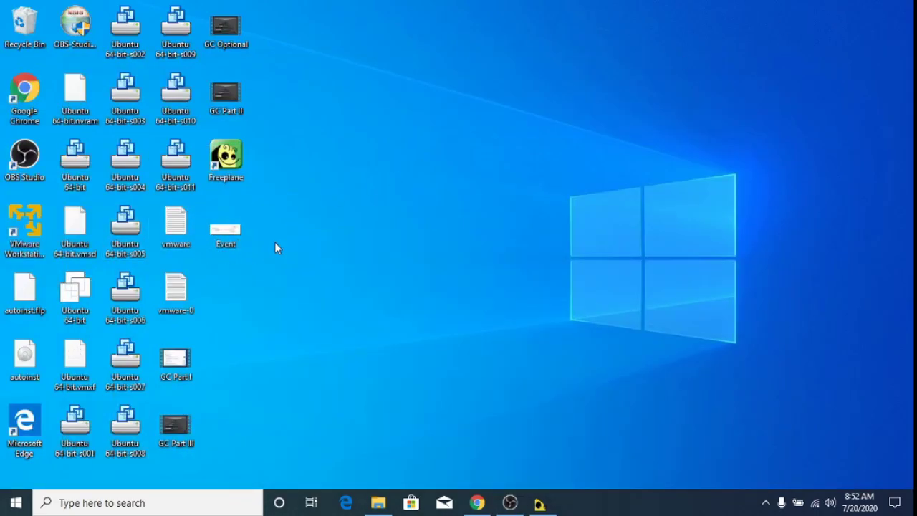
{"action": "left_click", "coordinate": [477, 504]}
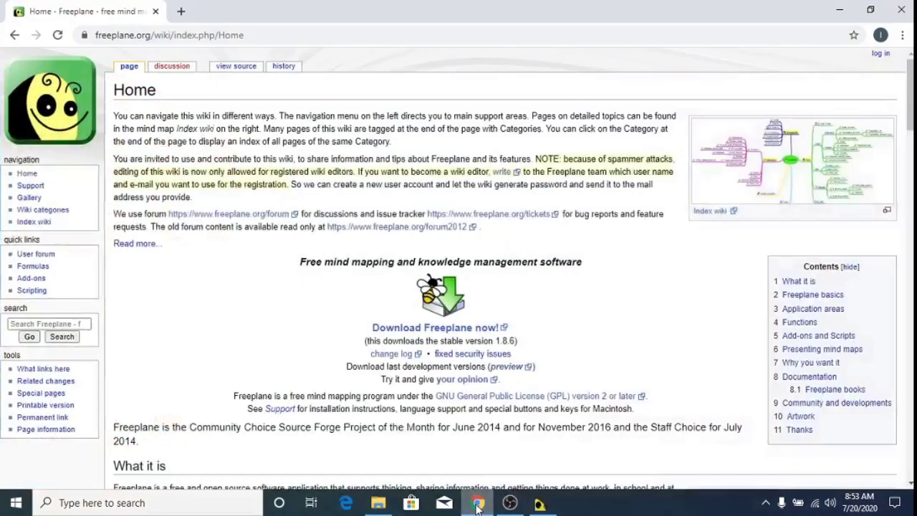
{"action": "left_click", "coordinate": [540, 503]}
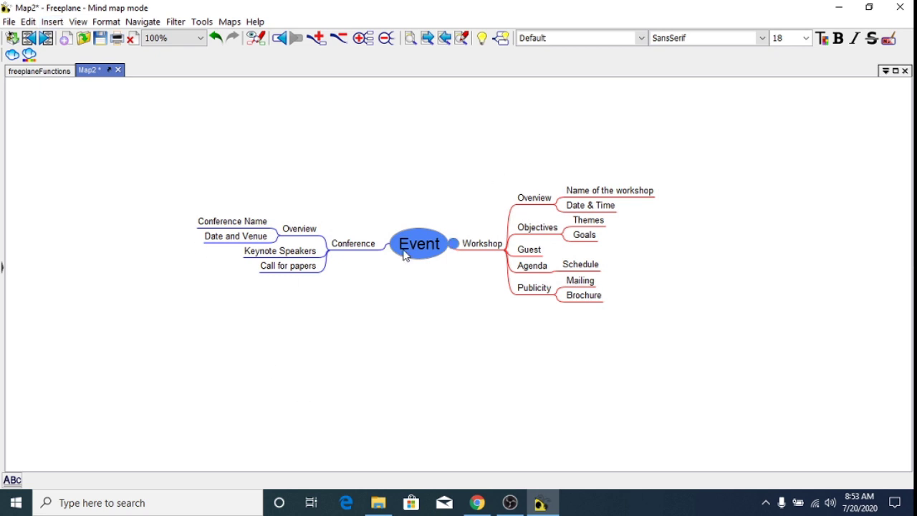
- Fold the Workshop branch and unfold it again
{"action": "left_click", "coordinate": [493, 245]}
{"action": "key", "text": "space"}
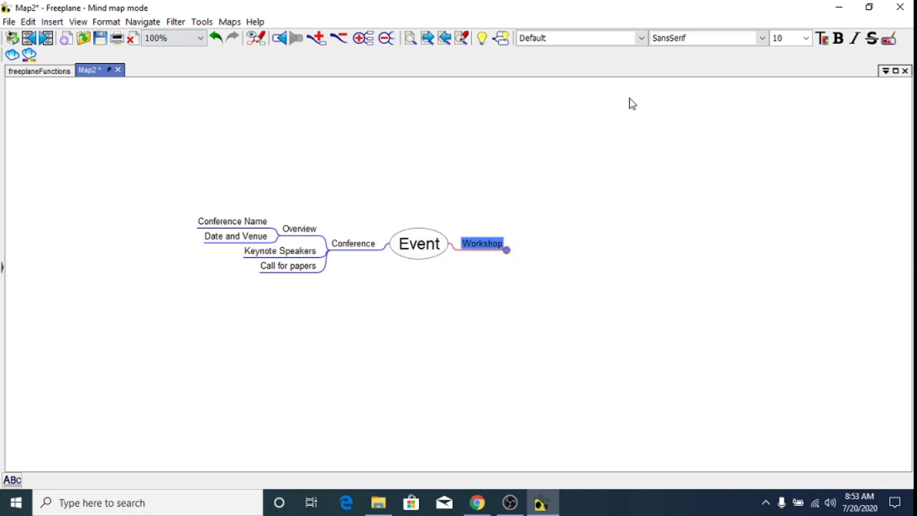
{"action": "left_click", "coordinate": [507, 244]}
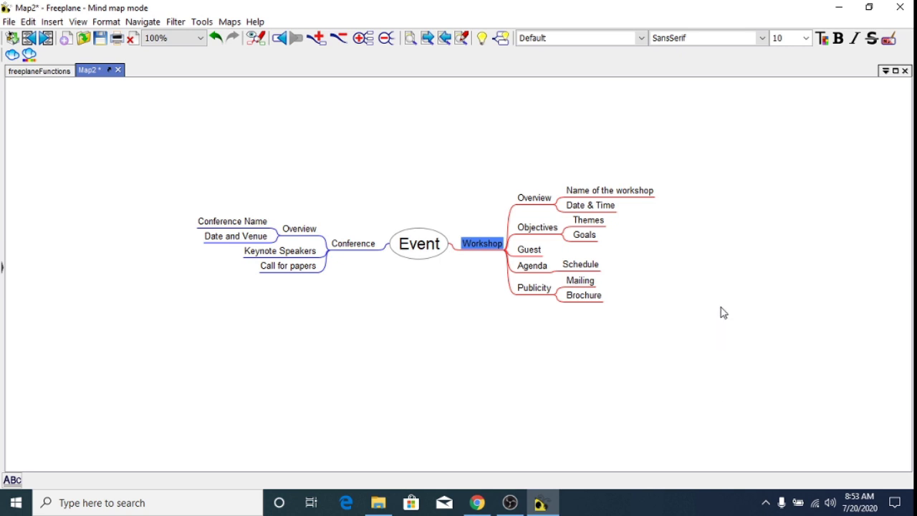
- Add a cloud around the Workshop node and its sub-topics
{"action": "left_click", "coordinate": [11, 57]}
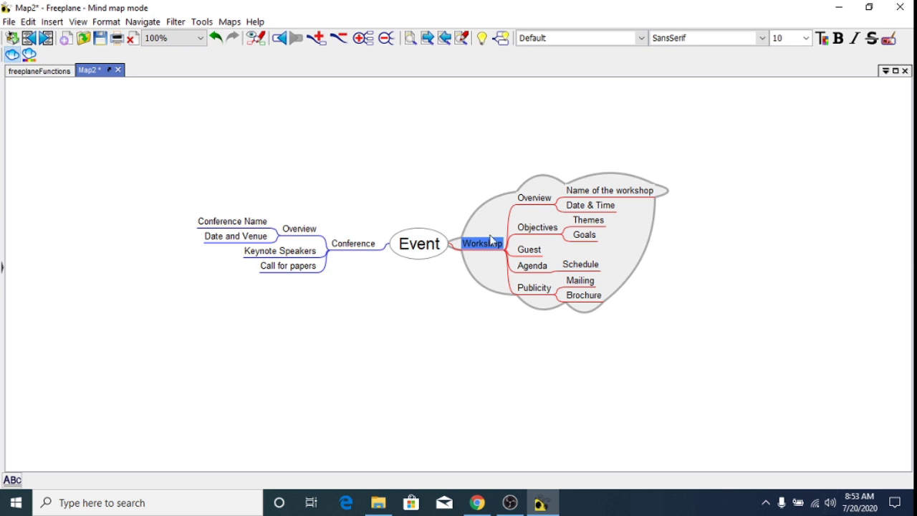
{"action": "left_click", "coordinate": [49, 23]}
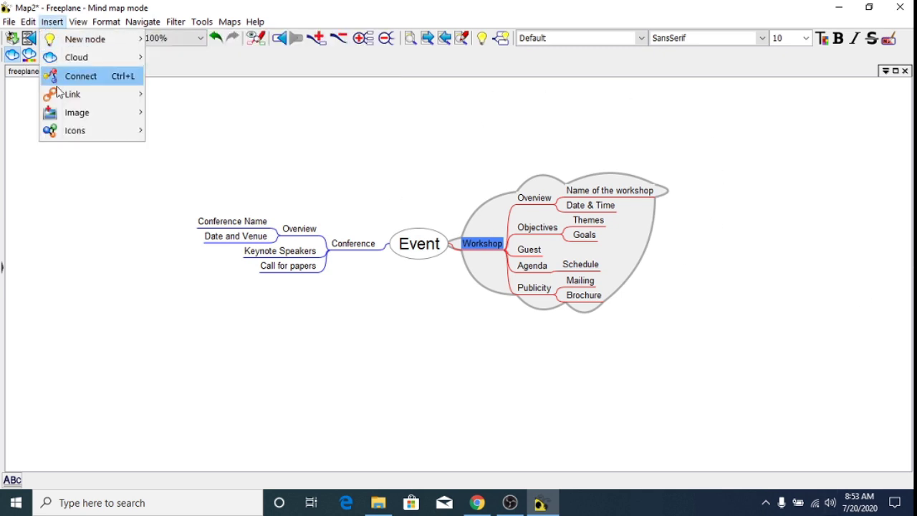
{"action": "mouse_move", "coordinate": [59, 94]}
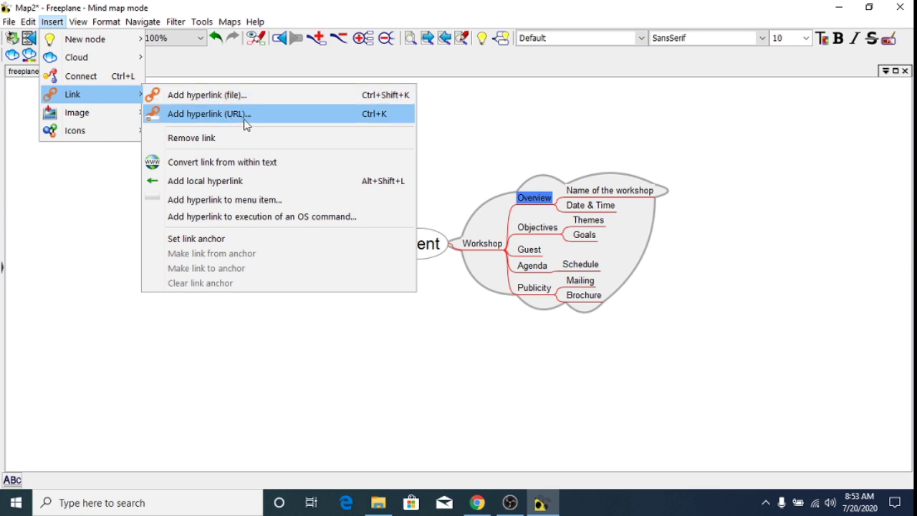
{"action": "left_click", "coordinate": [404, 380]}
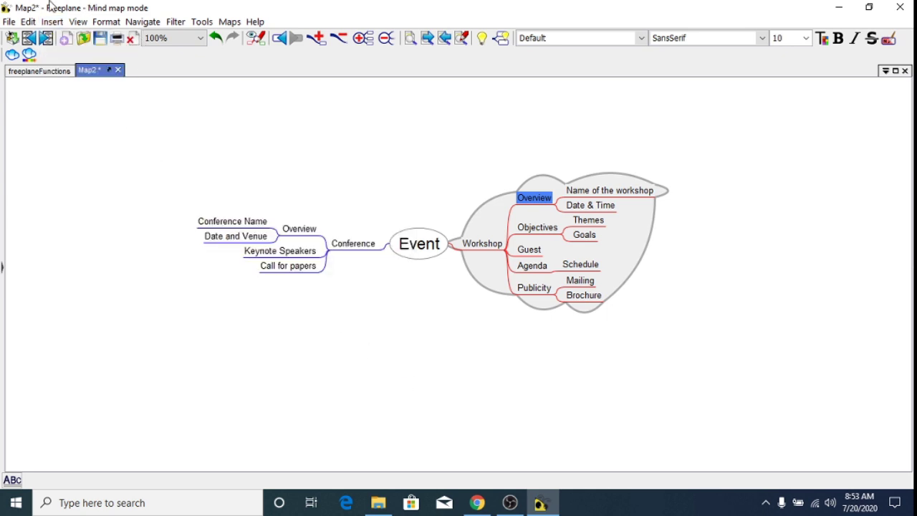
{"action": "left_click", "coordinate": [52, 22]}
{"action": "mouse_move", "coordinate": [66, 121]}
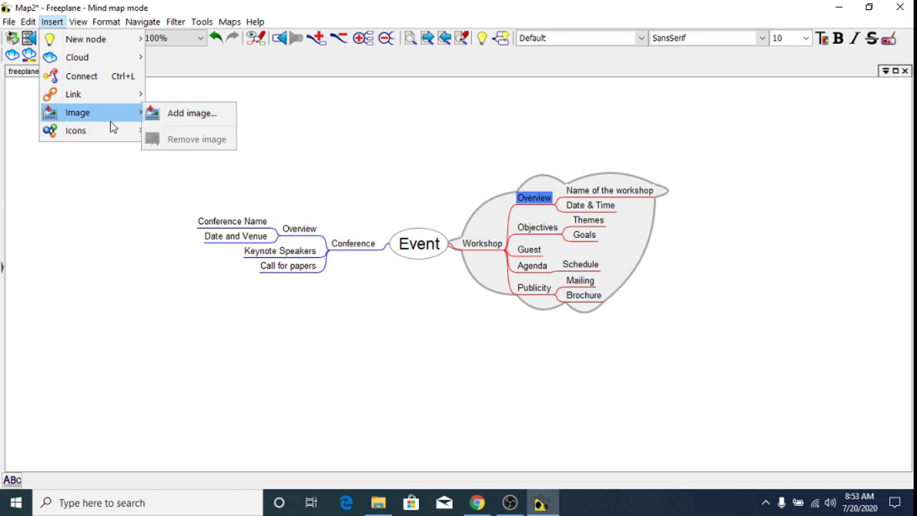
{"action": "mouse_move", "coordinate": [111, 131]}
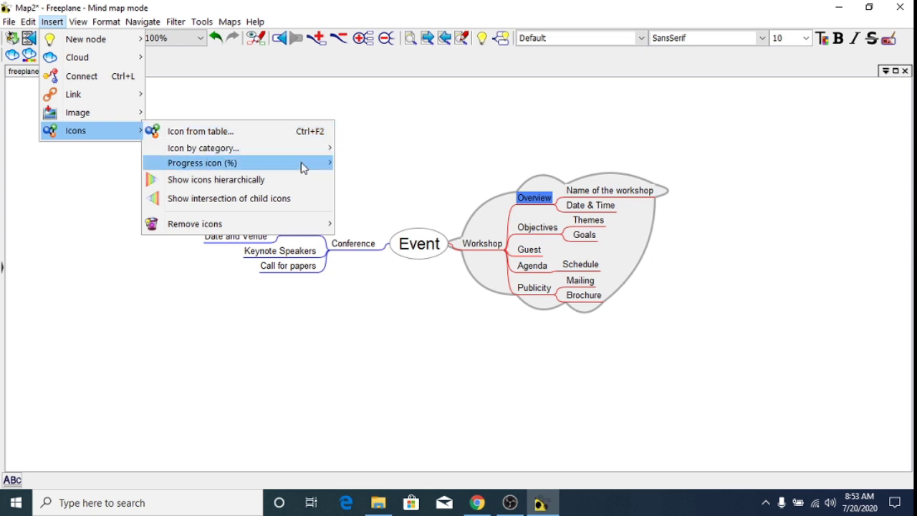
{"action": "mouse_move", "coordinate": [315, 158]}
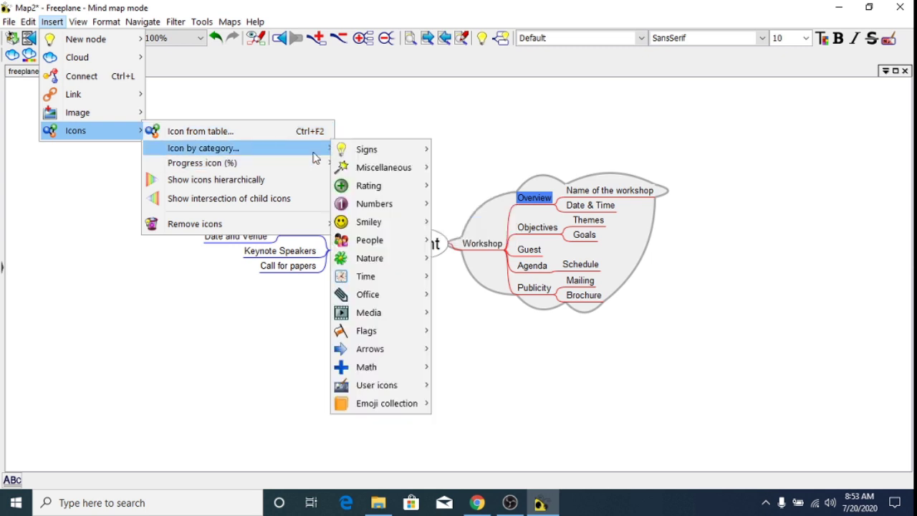
- Add the Date icon from the Time category to the Date & Time node under the Workshop's Overview
{"action": "left_click", "coordinate": [595, 213]}
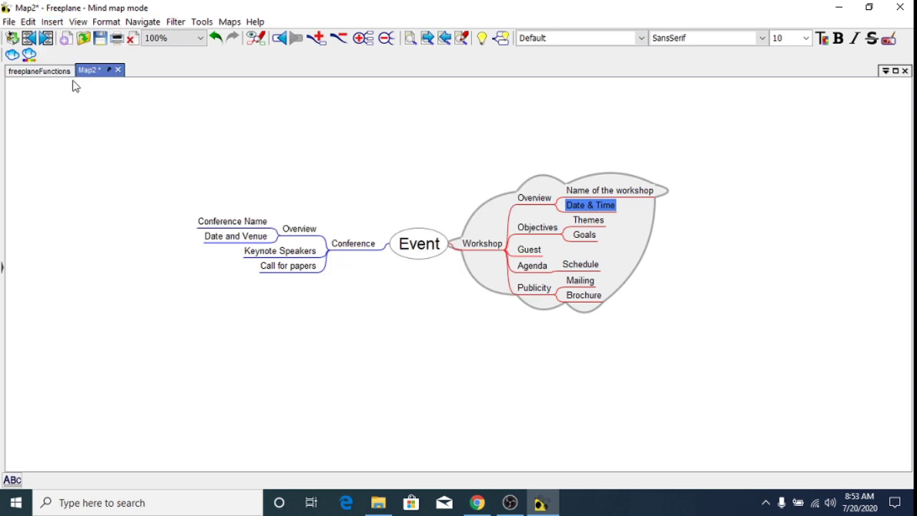
{"action": "left_click", "coordinate": [56, 23]}
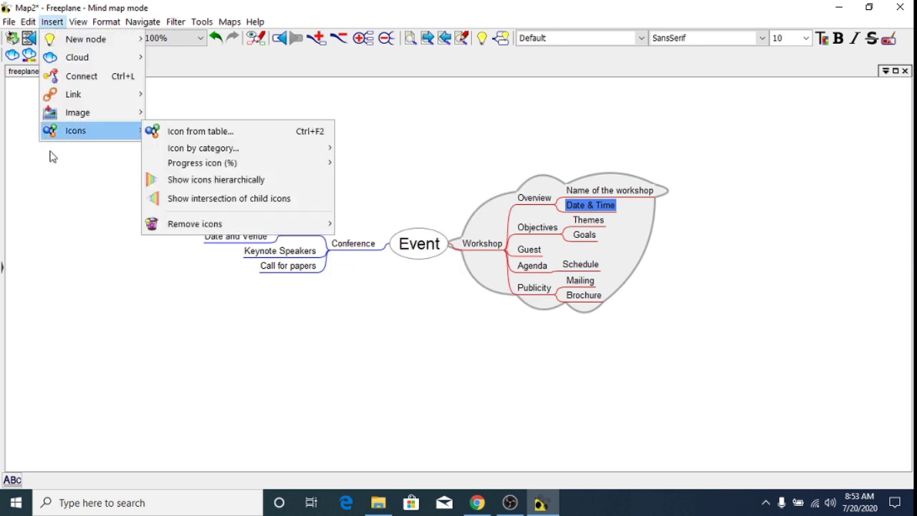
{"action": "mouse_move", "coordinate": [280, 153]}
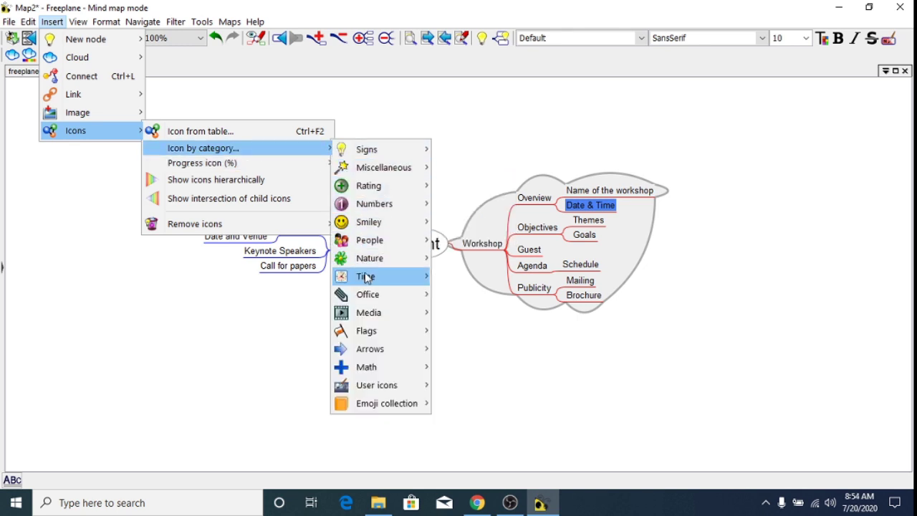
{"action": "mouse_move", "coordinate": [369, 282]}
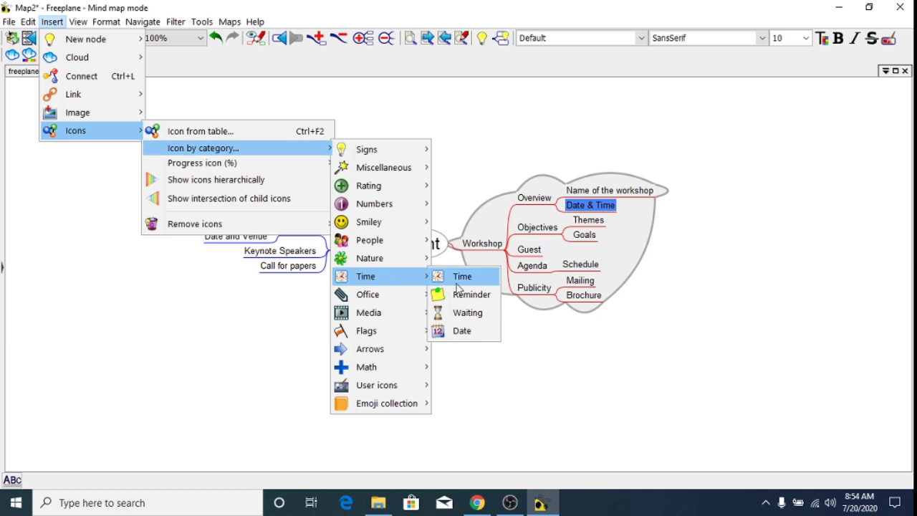
{"action": "left_click", "coordinate": [463, 333]}
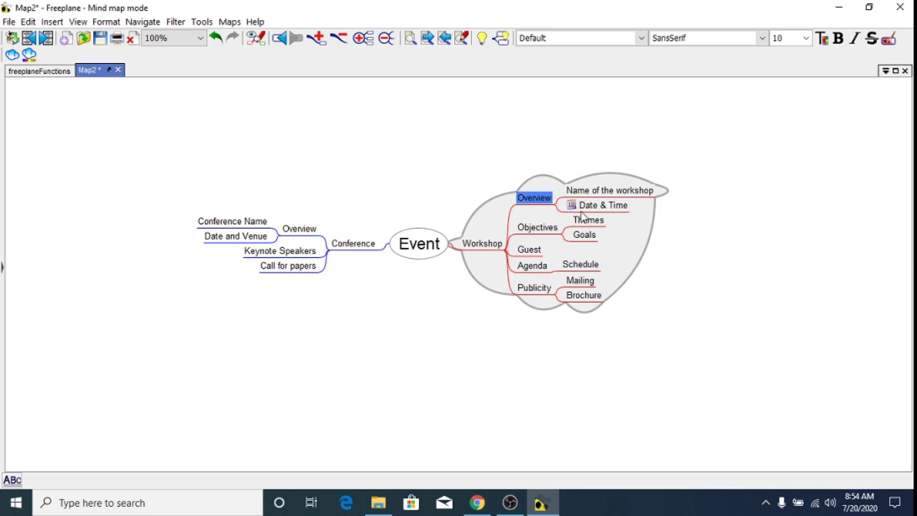
{"action": "left_click", "coordinate": [54, 24]}
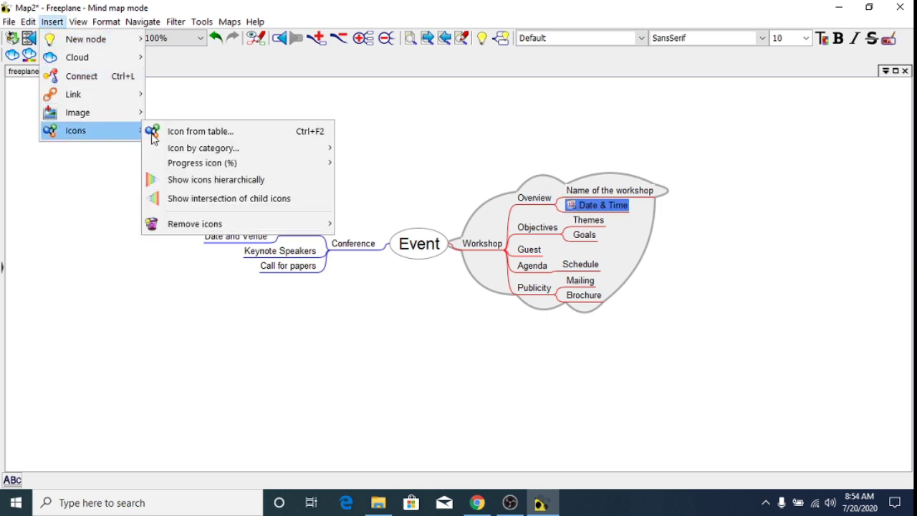
{"action": "mouse_move", "coordinate": [251, 147]}
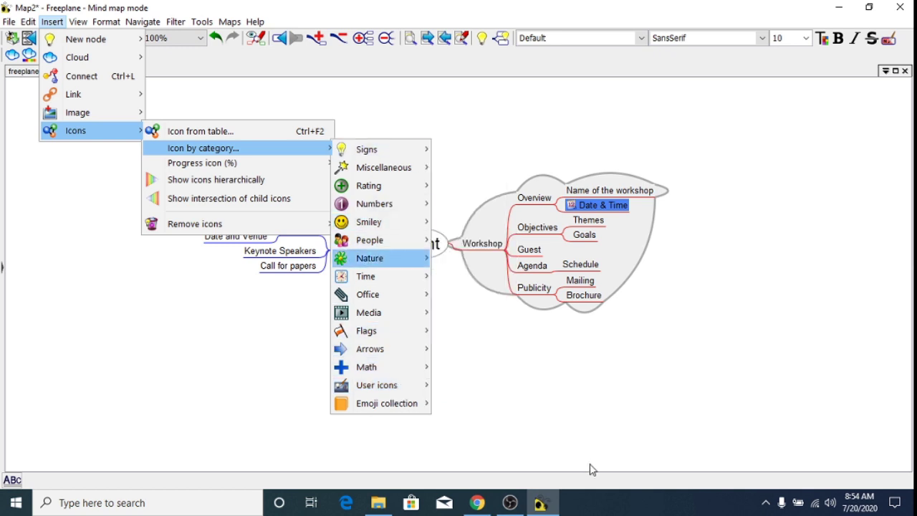
{"action": "left_click", "coordinate": [570, 399]}
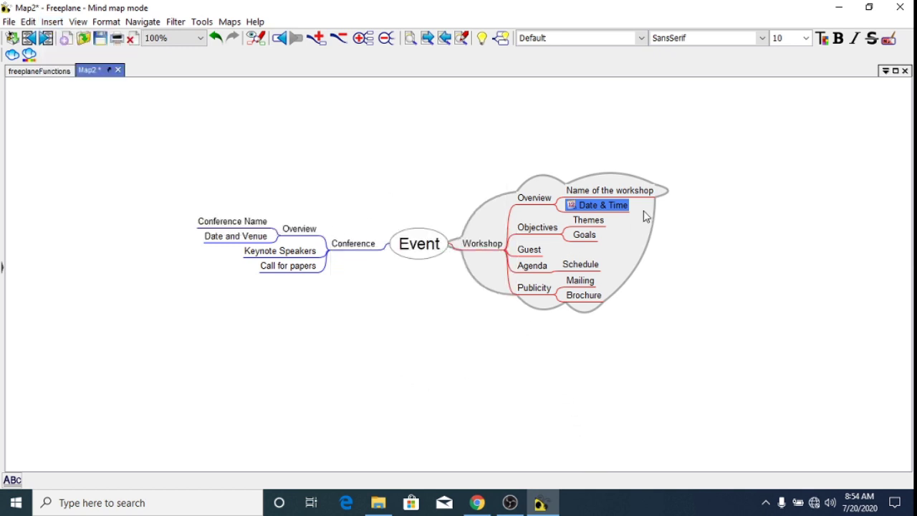